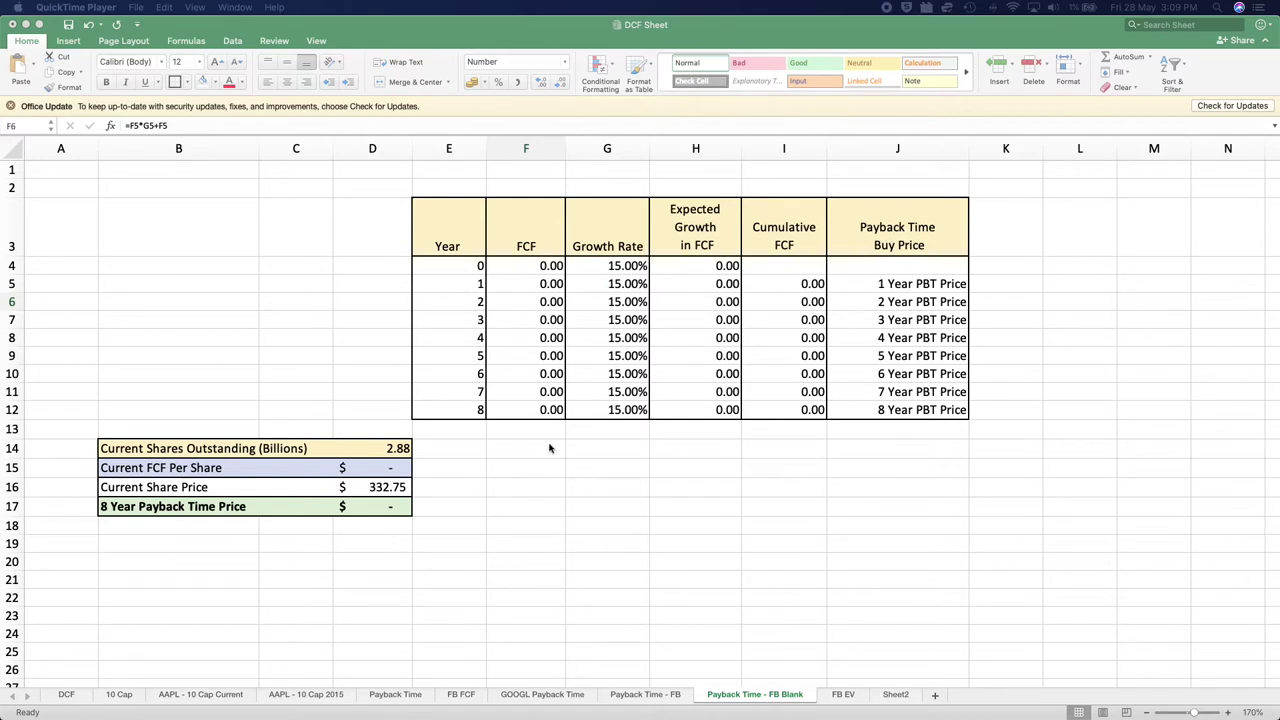
pyautogui.click(455, 269)
pyautogui.click(454, 267)
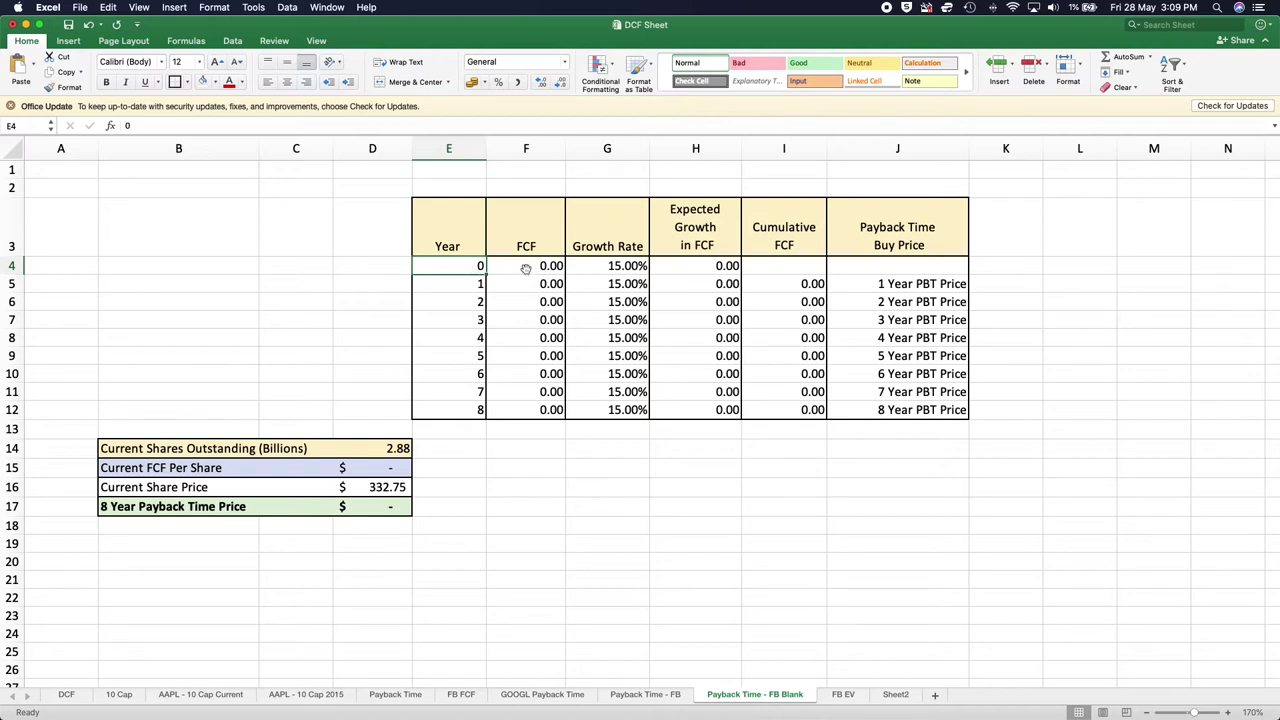
pyautogui.click(525, 269)
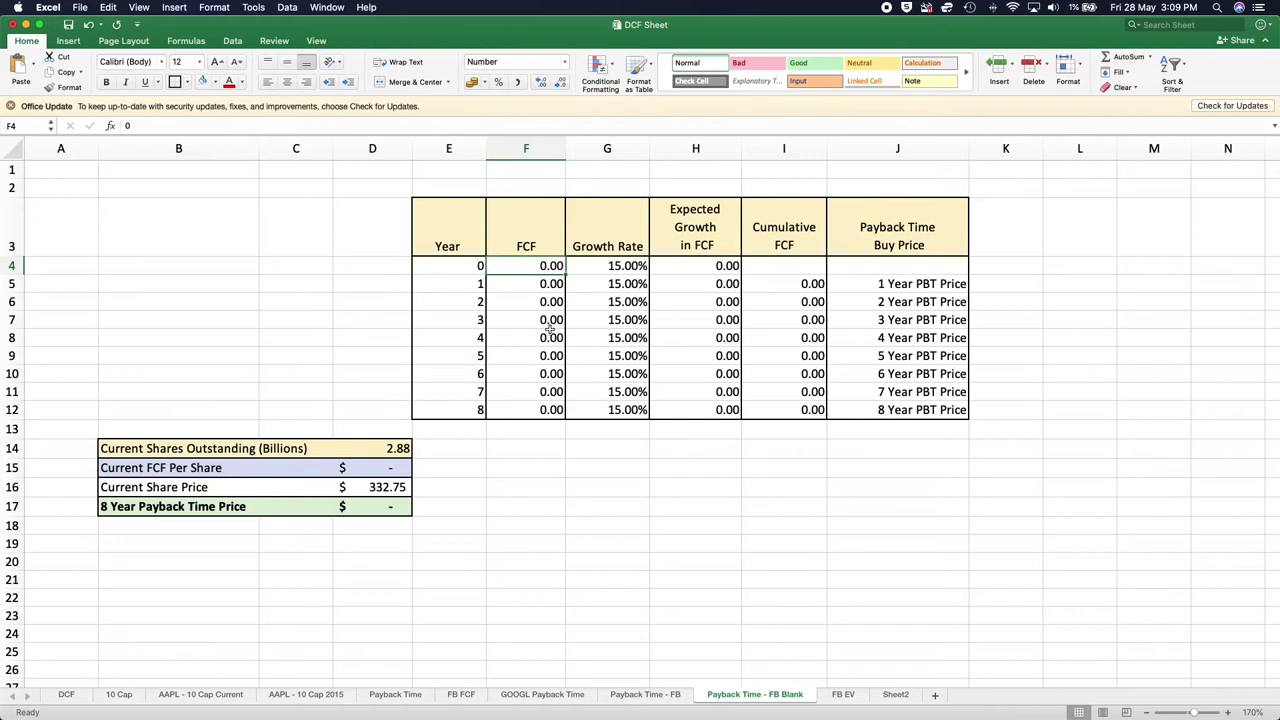
pyautogui.click(591, 268)
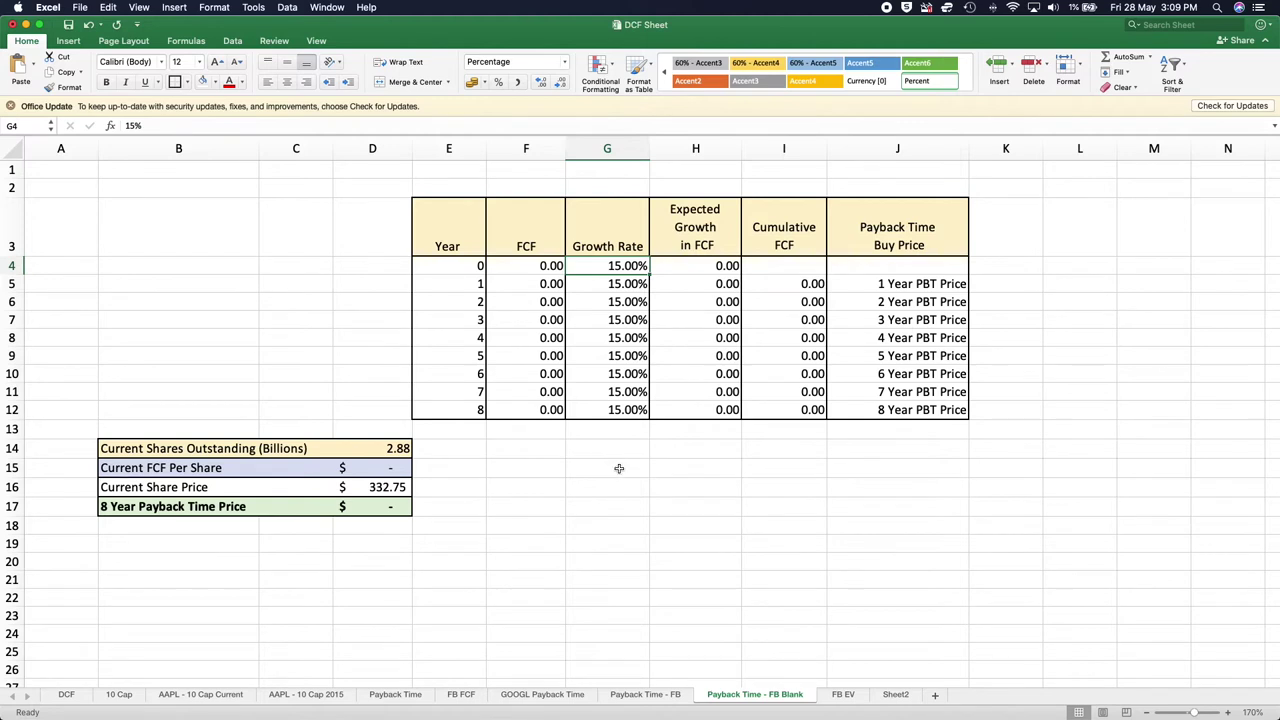
pyautogui.click(689, 268)
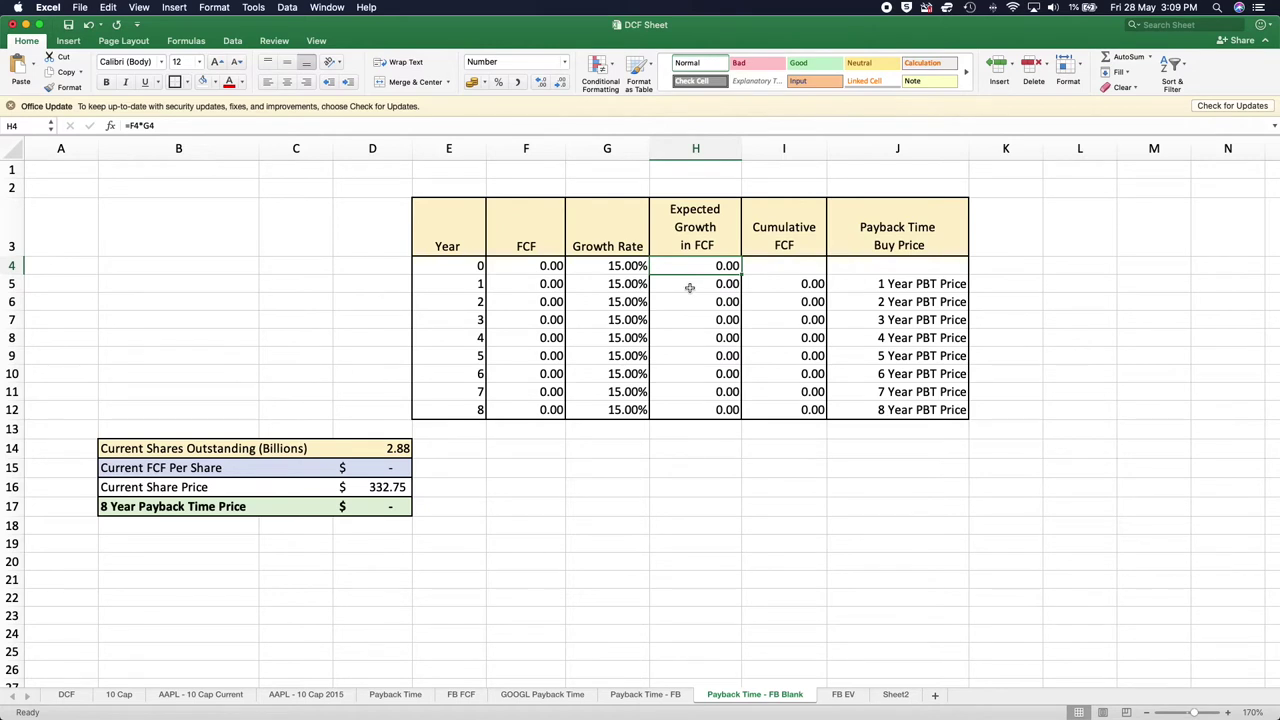
pyautogui.click(533, 285)
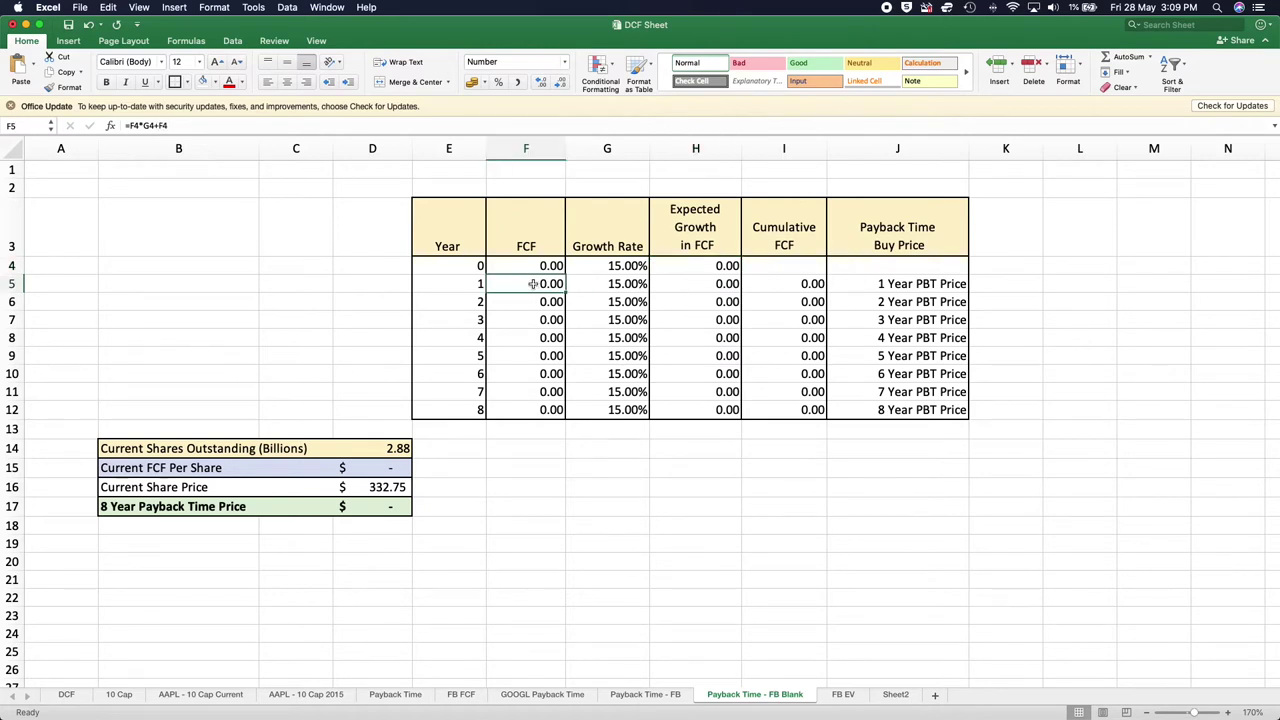
pyautogui.click(681, 286)
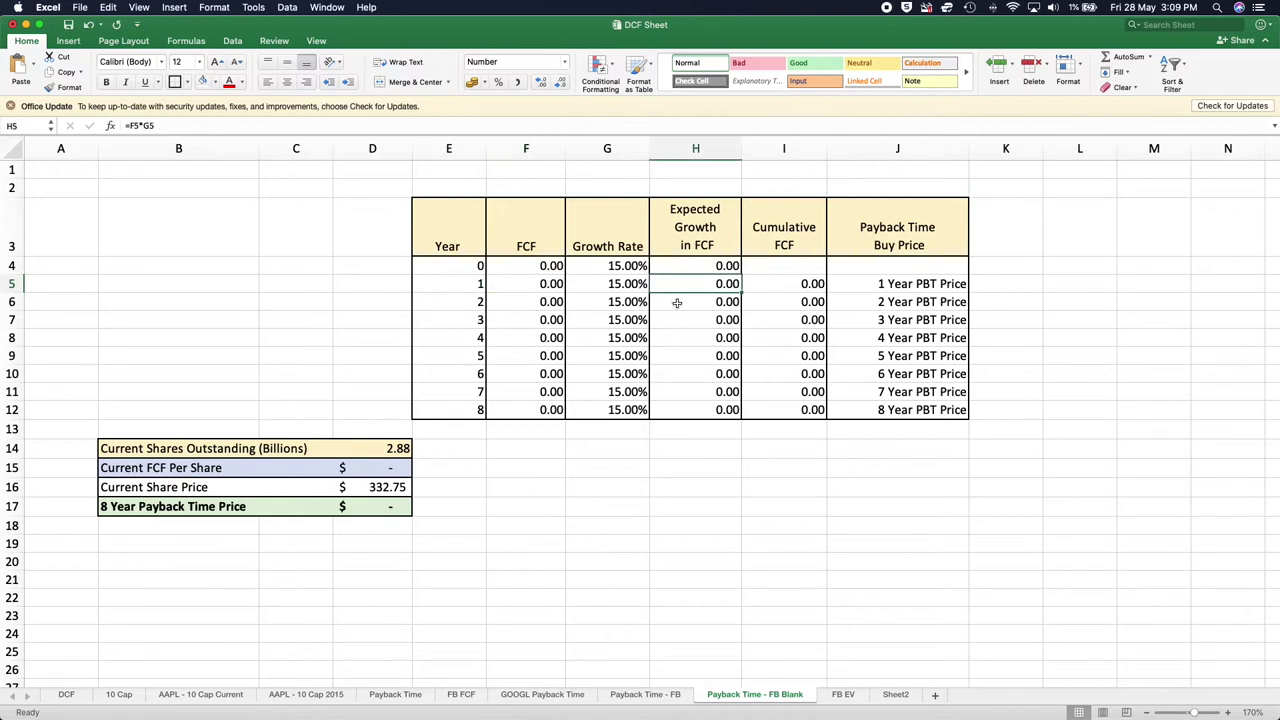
pyautogui.click(677, 302)
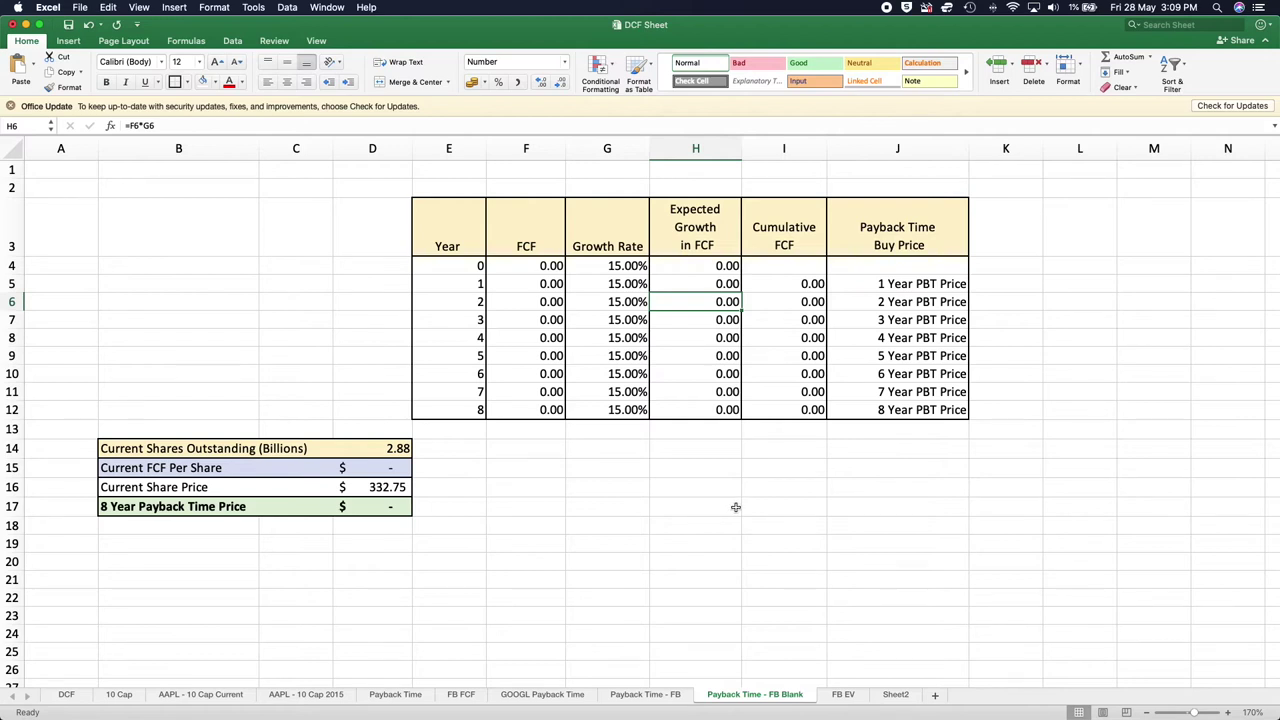
pyautogui.click(784, 288)
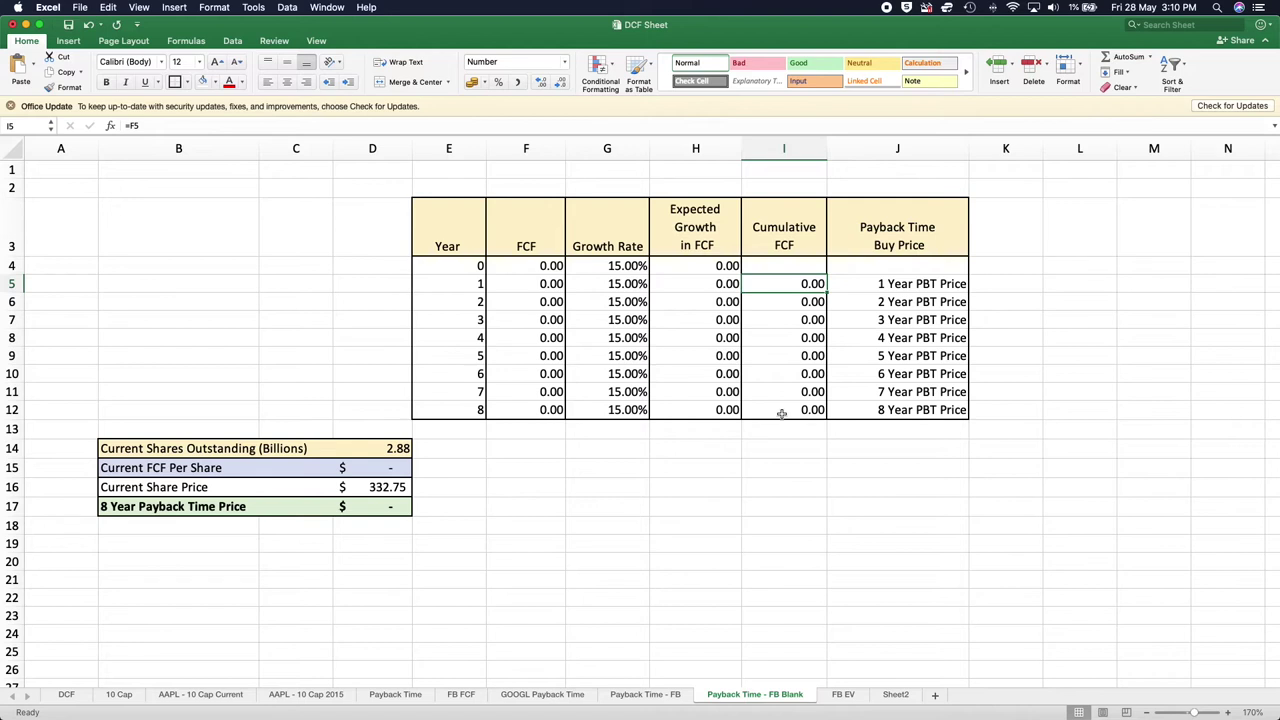
# Check the shares outstanding and the 332.75 share price, then bring up Facebook's 2020 cash flow statement.
pyautogui.hotkey('ctrl', 'z')
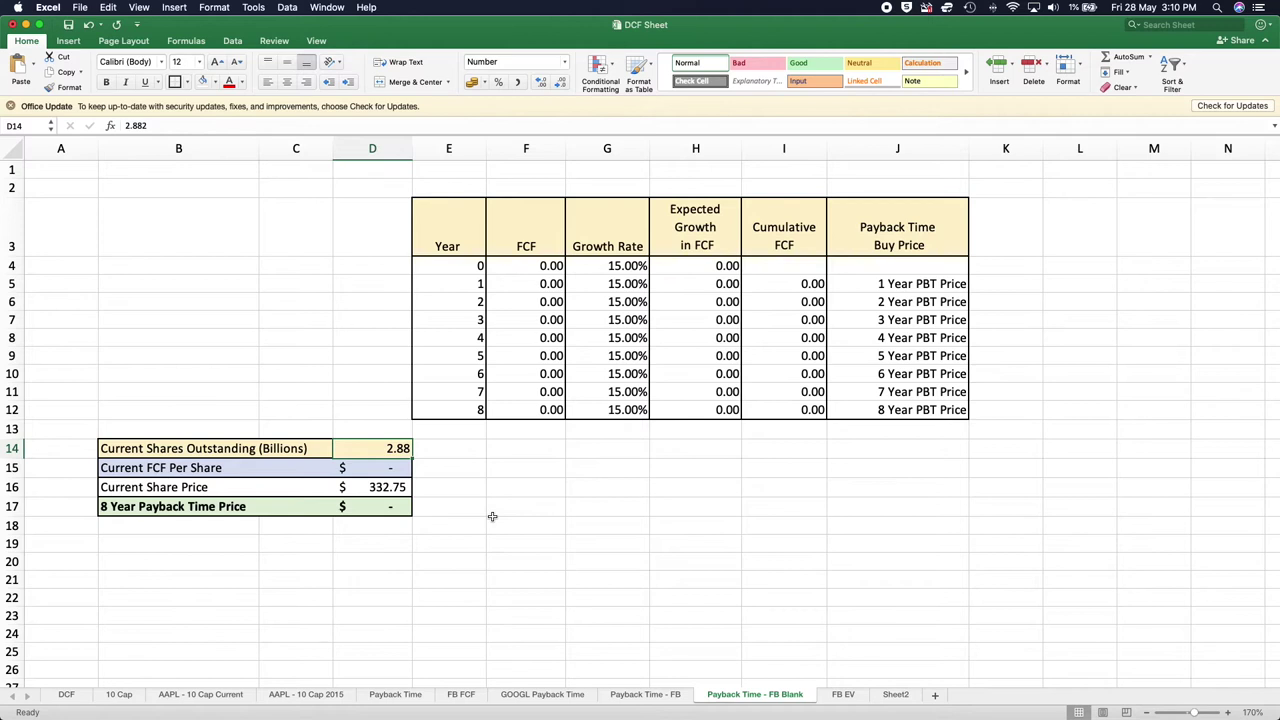
pyautogui.click(378, 486)
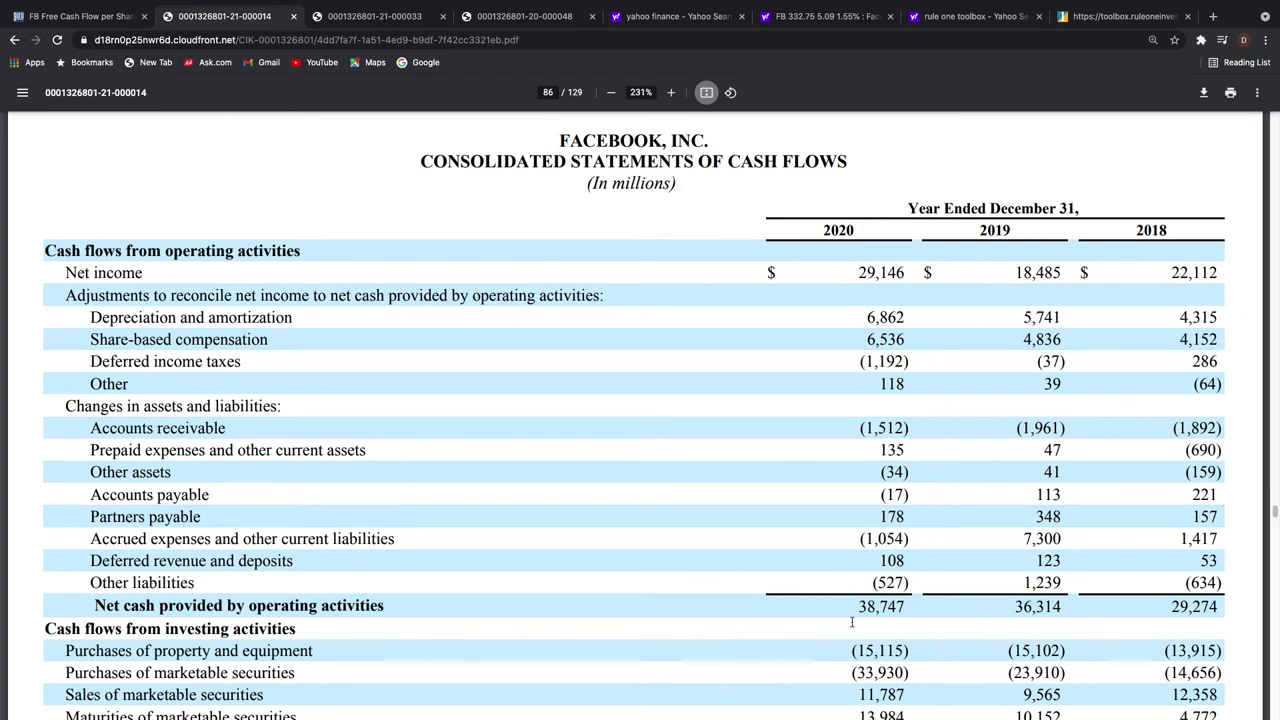
pyautogui.scroll(-3, 831, 626)
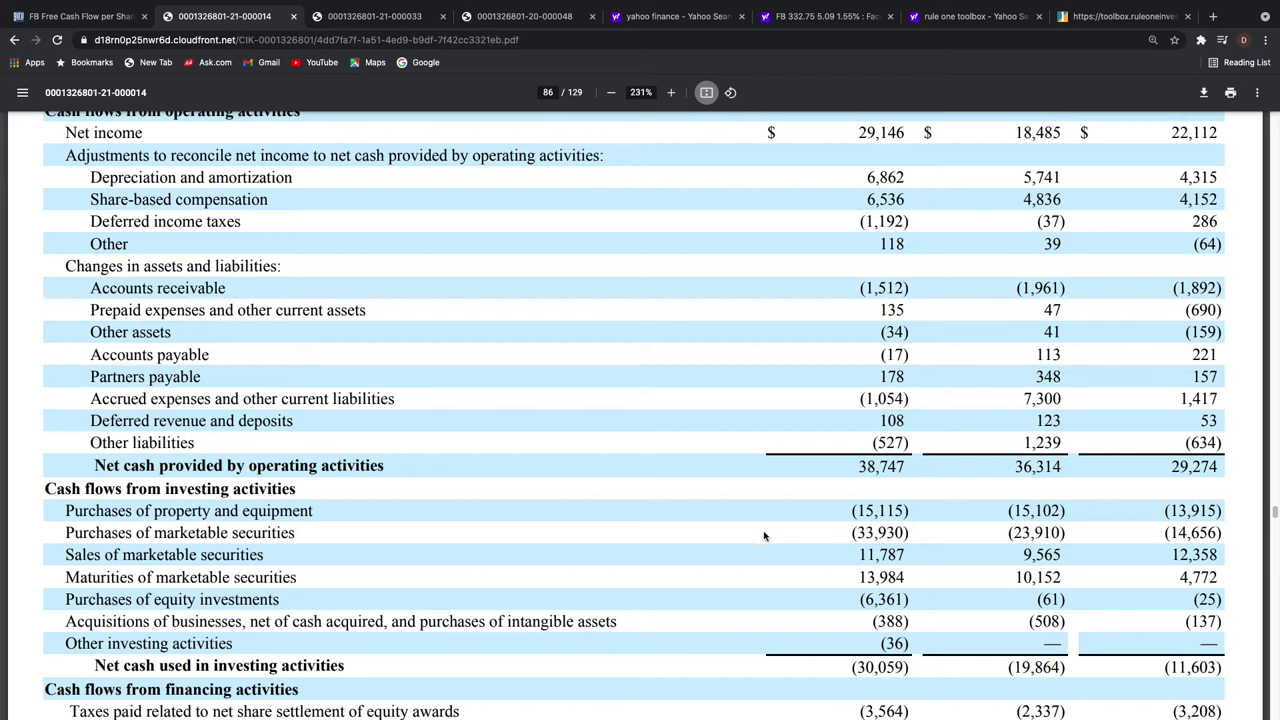
pyautogui.click(386, 16)
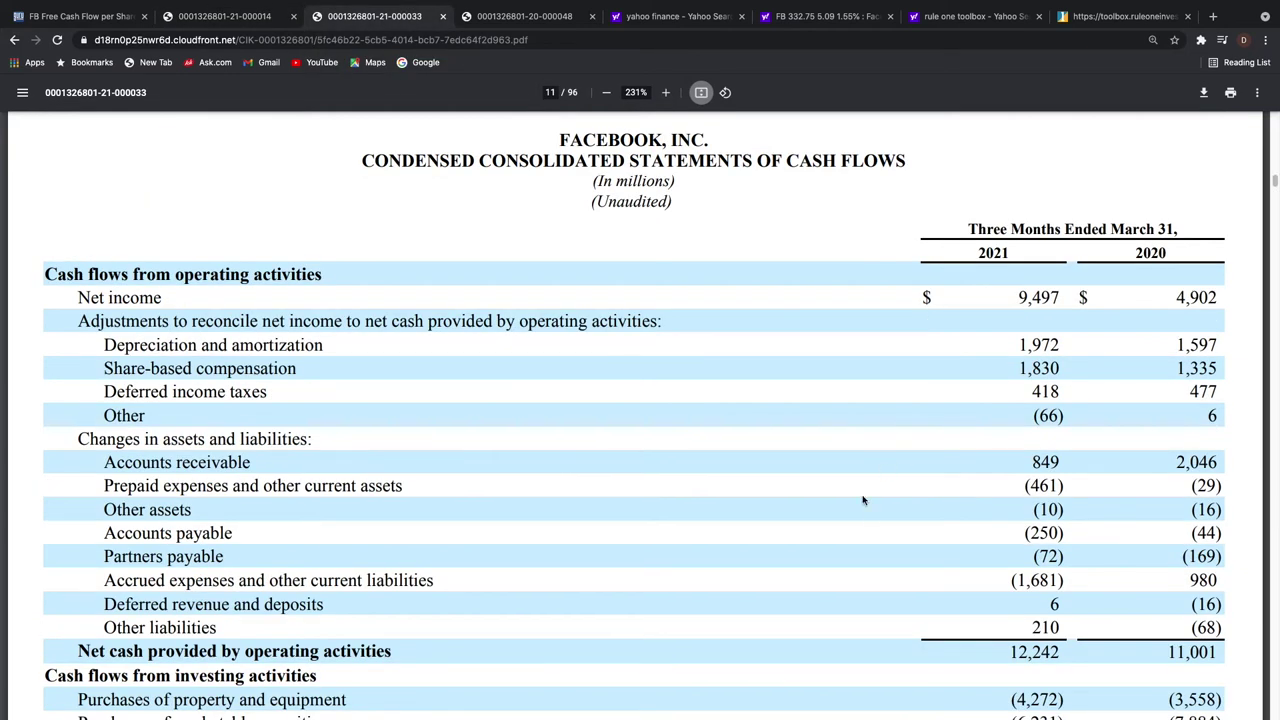
# Scroll Facebook's Q1 2021 cash flows: 12,242 million operating cash and 4,272 million property purchases.
pyautogui.scroll(-2, 859, 669)
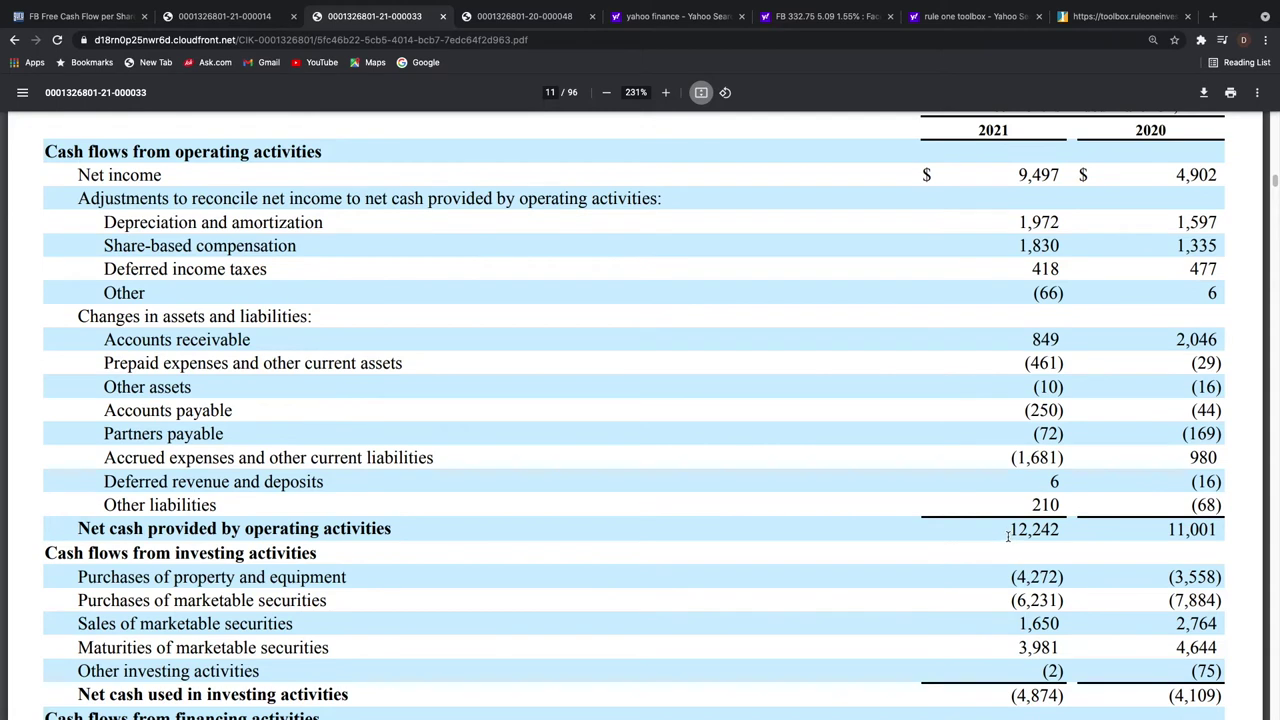
pyautogui.scroll(-1, 928, 585)
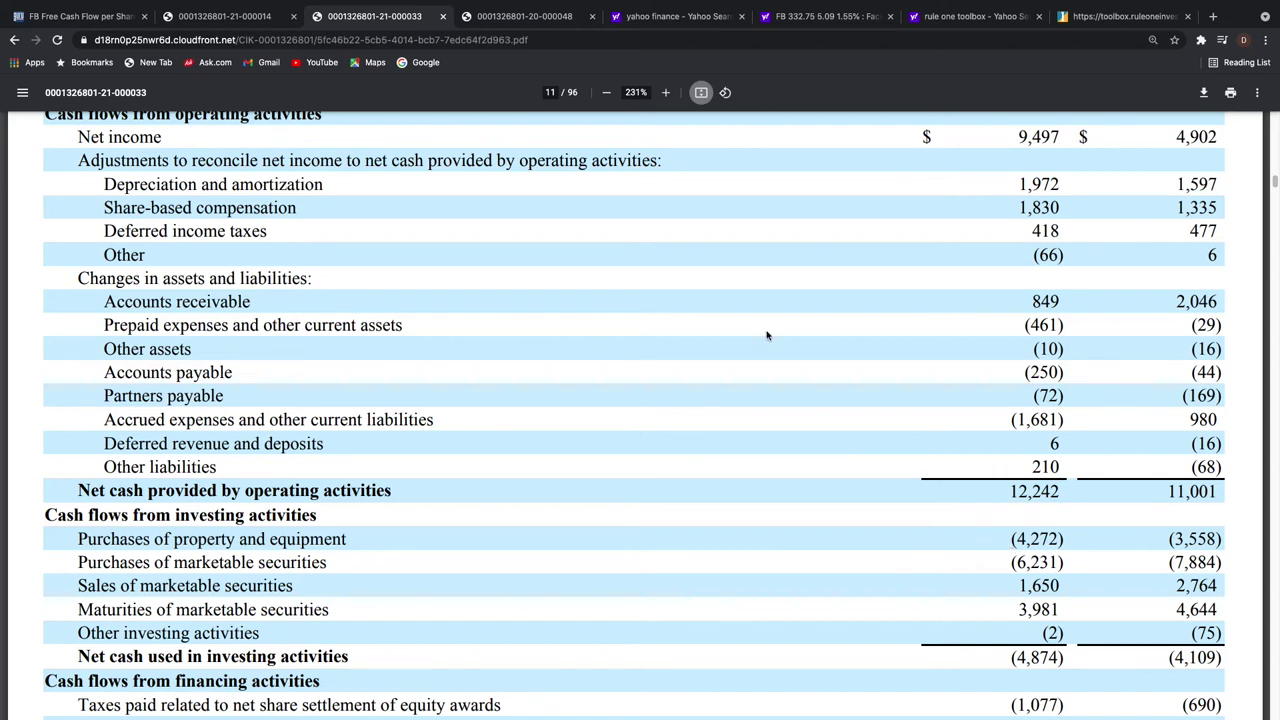
pyautogui.click(515, 16)
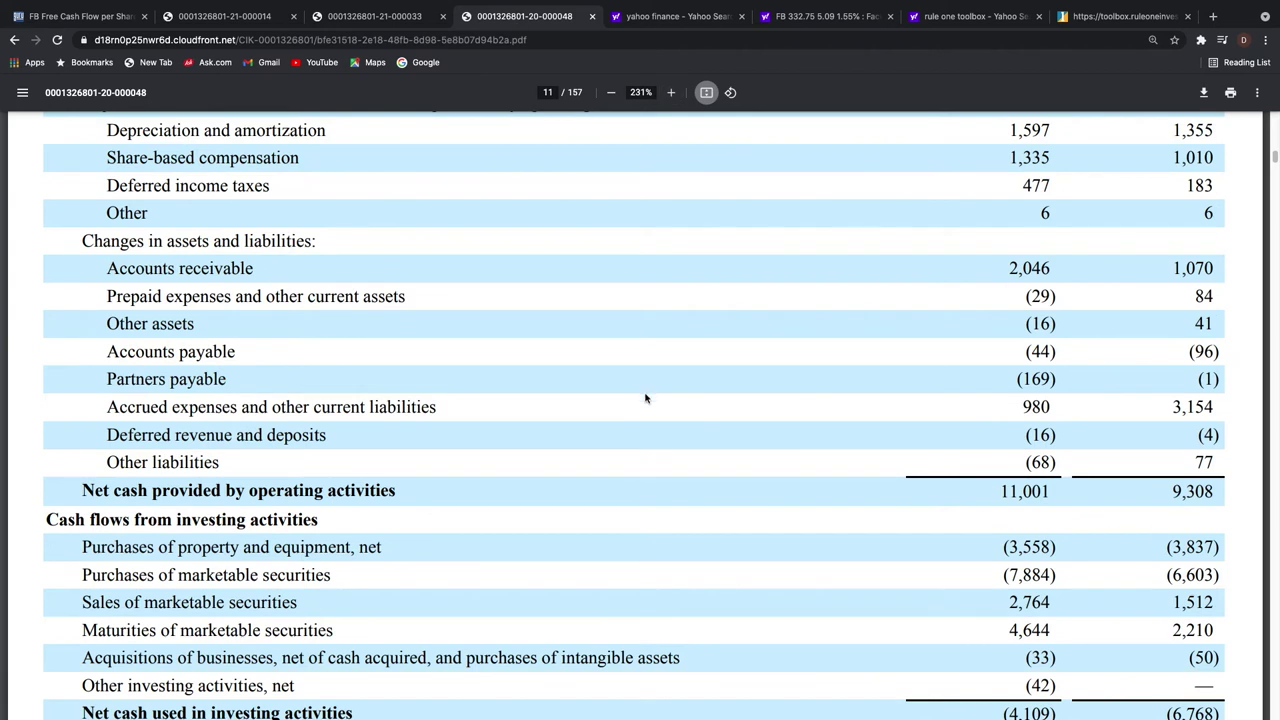
pyautogui.scroll(4, 649, 390)
pyautogui.scroll(1, 709, 347)
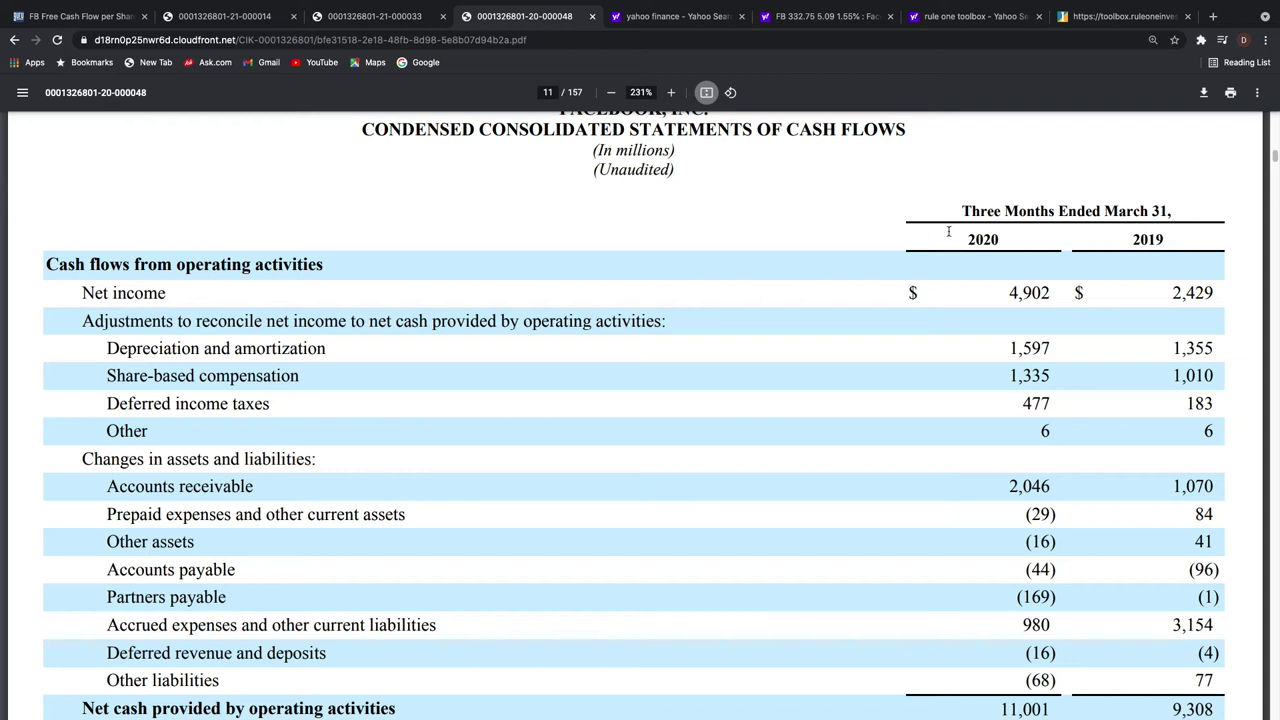
pyautogui.scroll(-4, 785, 442)
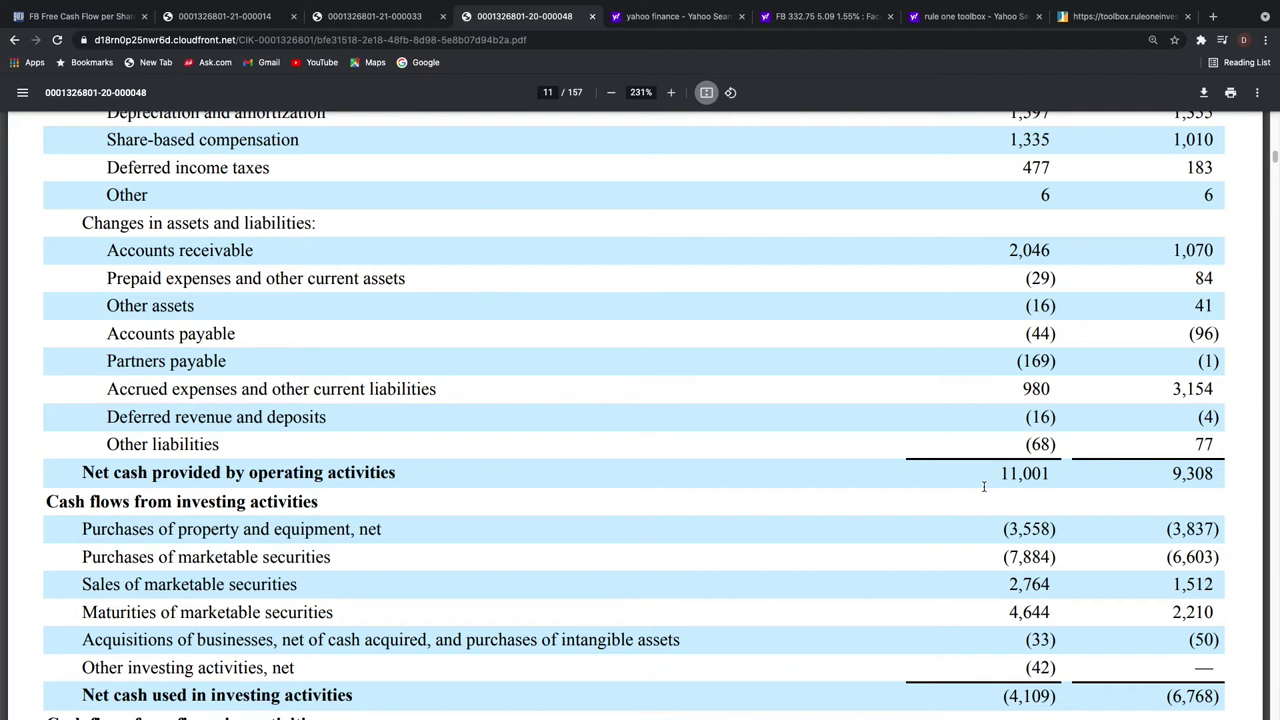
pyautogui.scroll(-2, 843, 505)
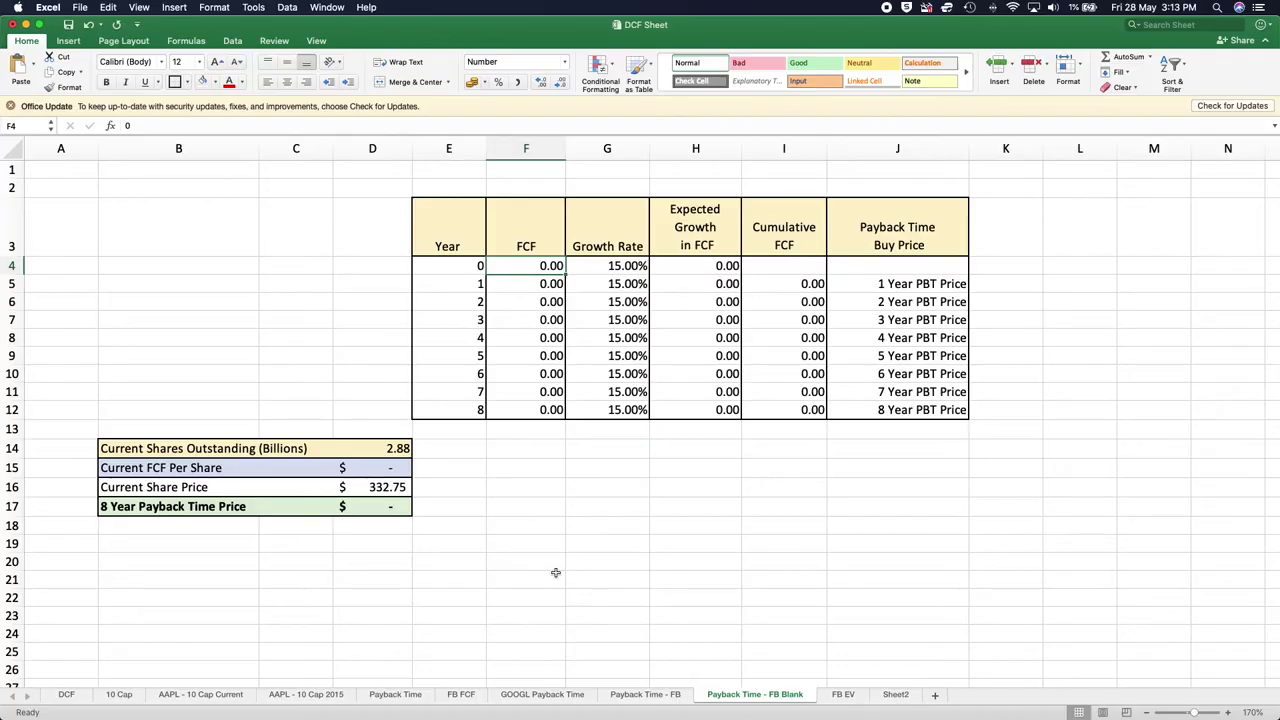
# Enter 24.159 as year-0 FCF in F4 and check the recalculated growth and cumulative FCF cells.
pyautogui.write('24')
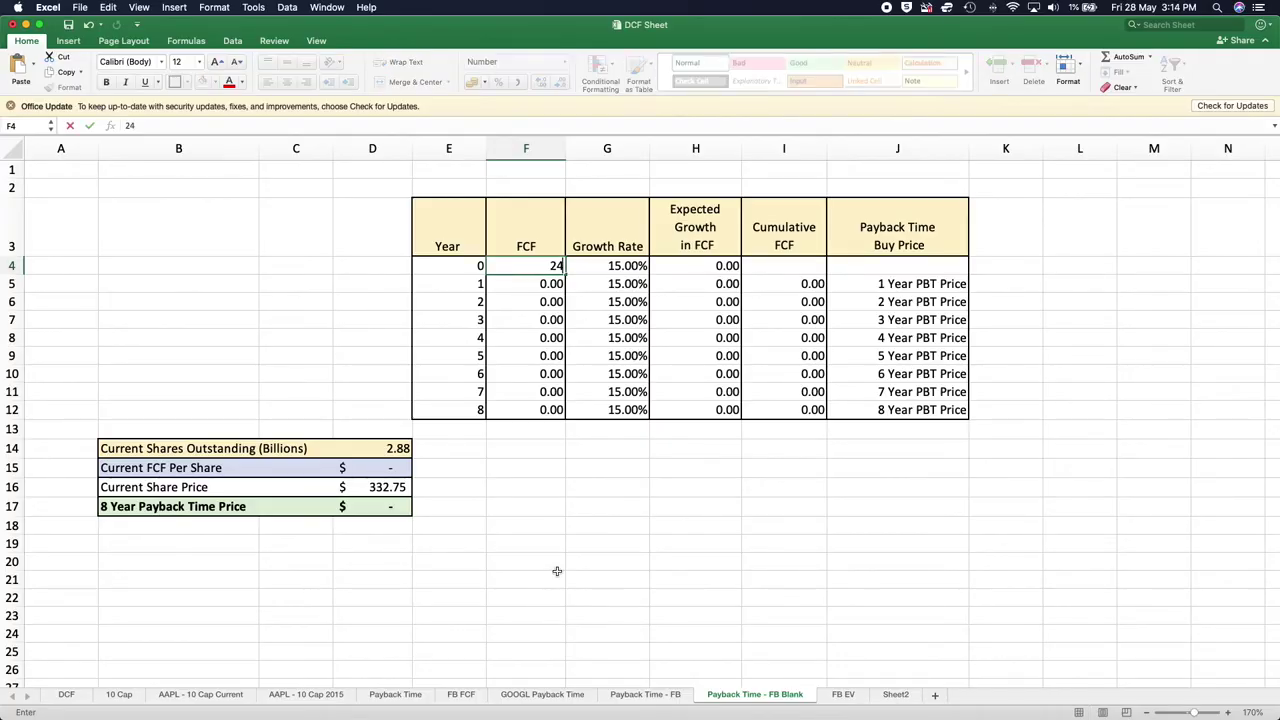
pyautogui.write('.159')
pyautogui.click(517, 288)
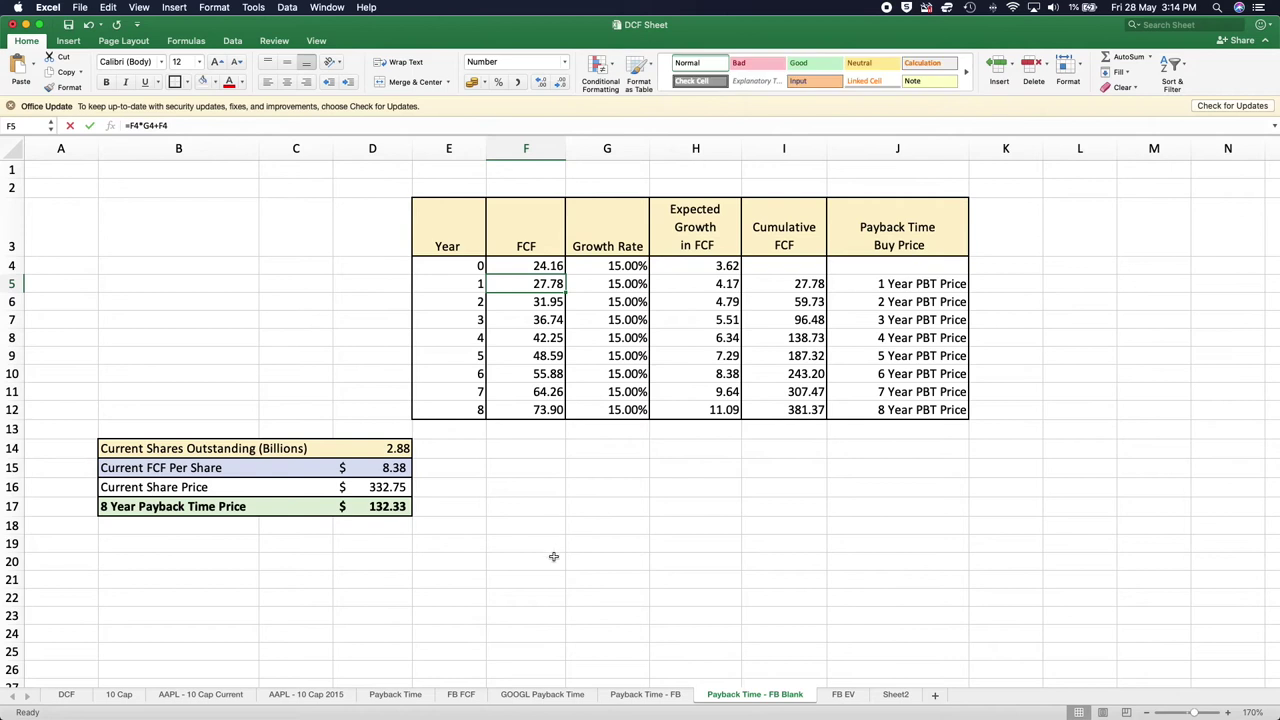
pyautogui.press('Up')
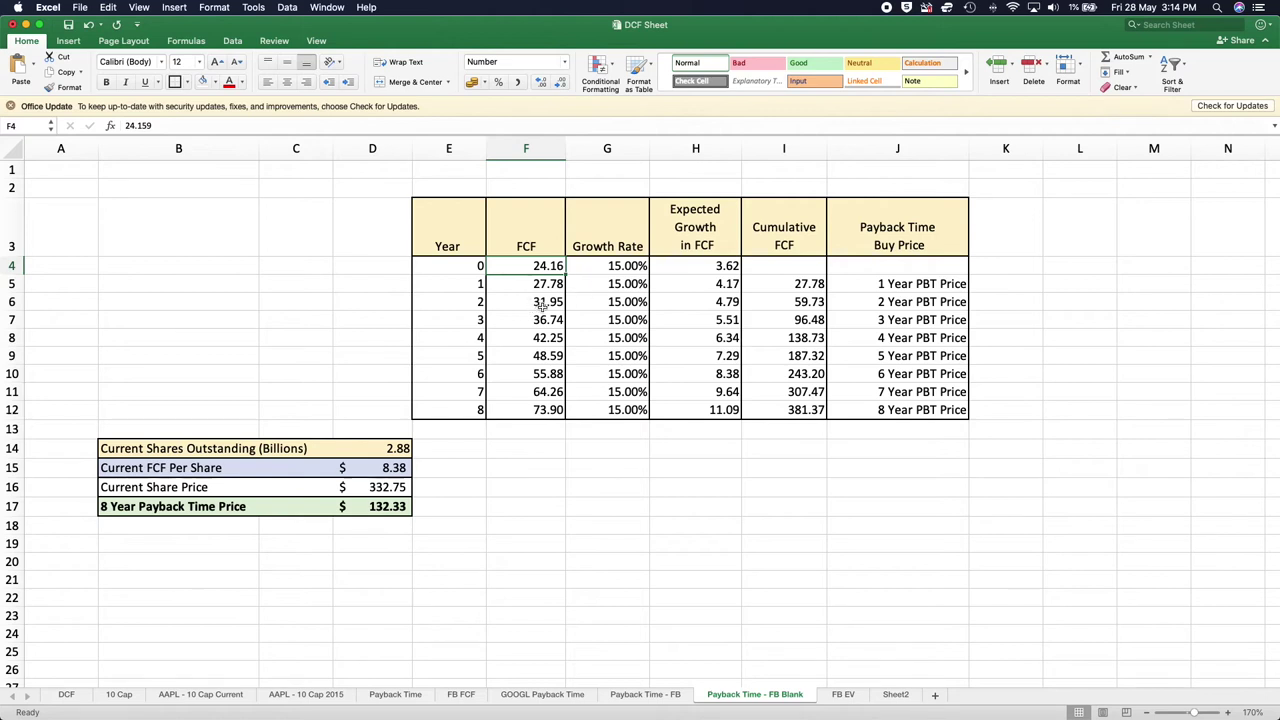
pyautogui.click(687, 266)
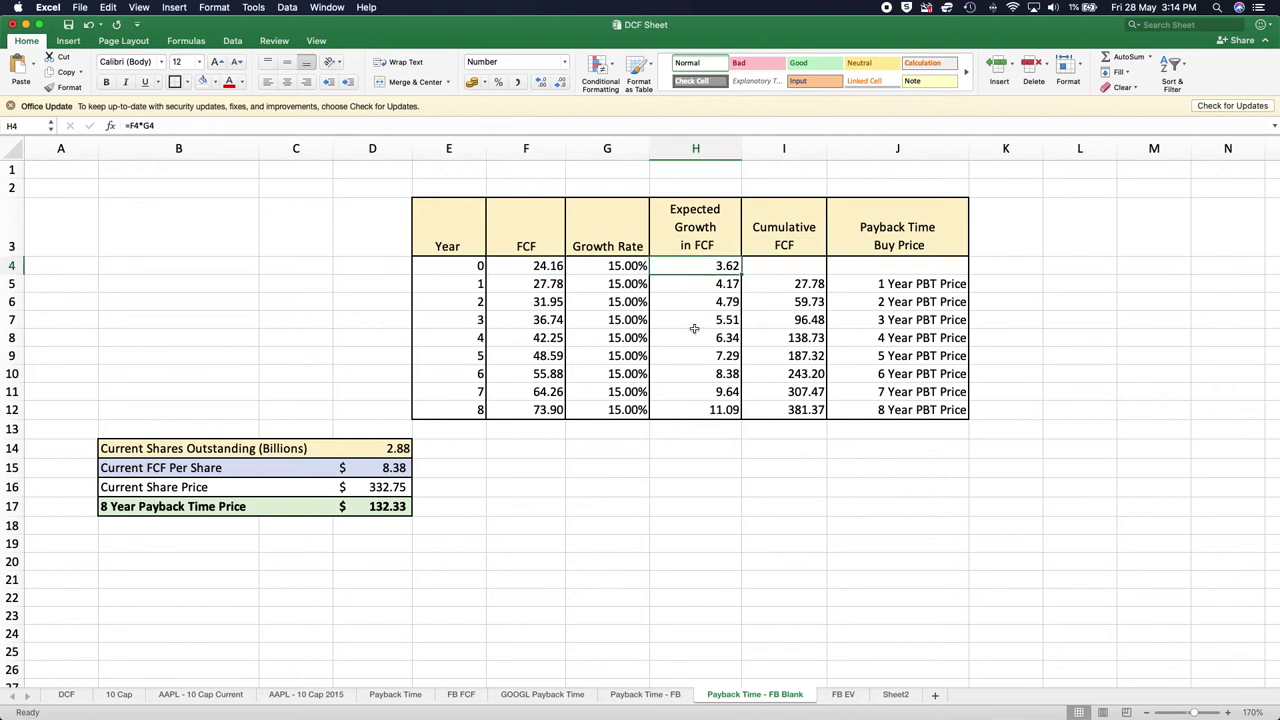
pyautogui.click(790, 285)
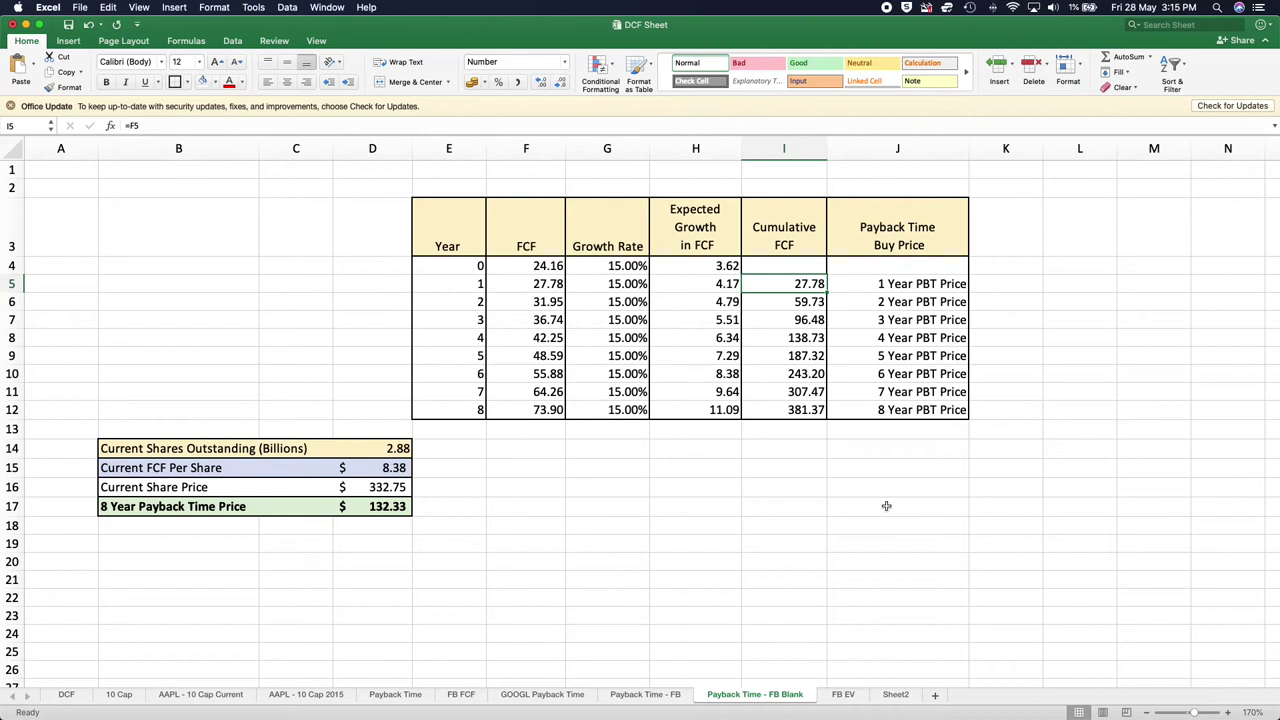
# Inspect the year 2–3 FCF and cumulative FCF formulas through the 381.37 total, then open FB FCF.
pyautogui.doubleClick(552, 302)
pyautogui.press('Escape')
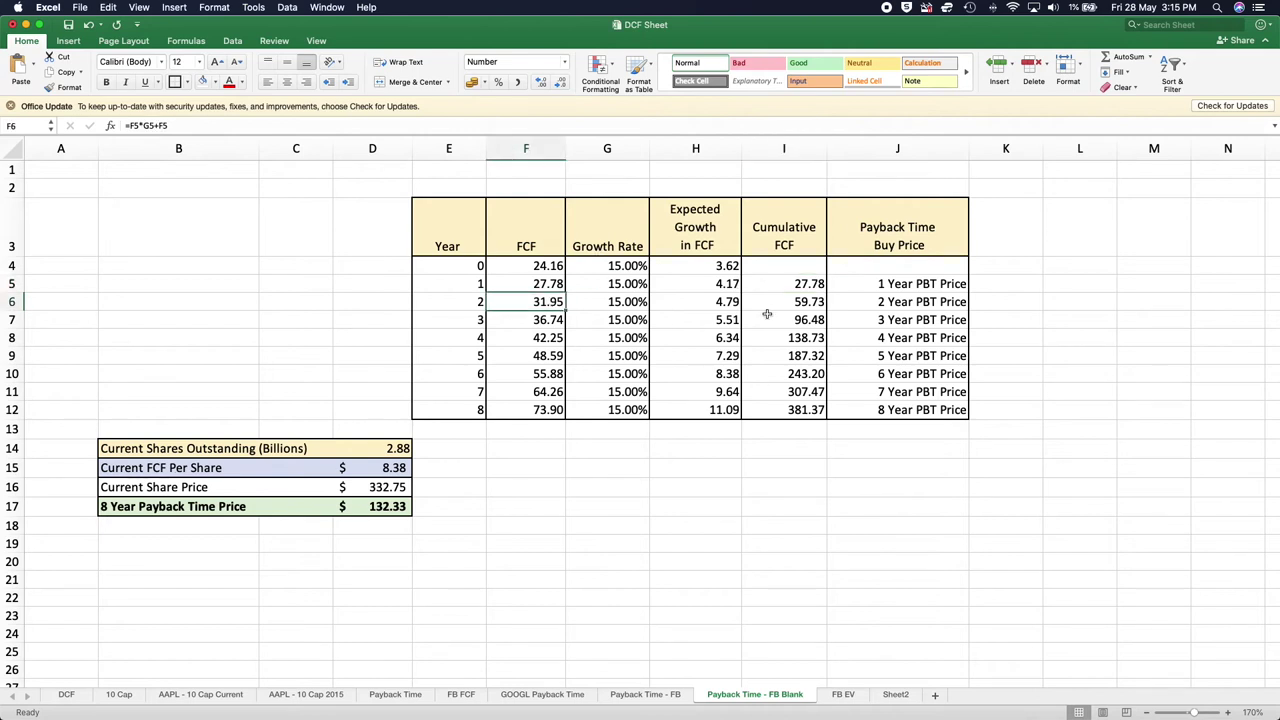
pyautogui.click(780, 304)
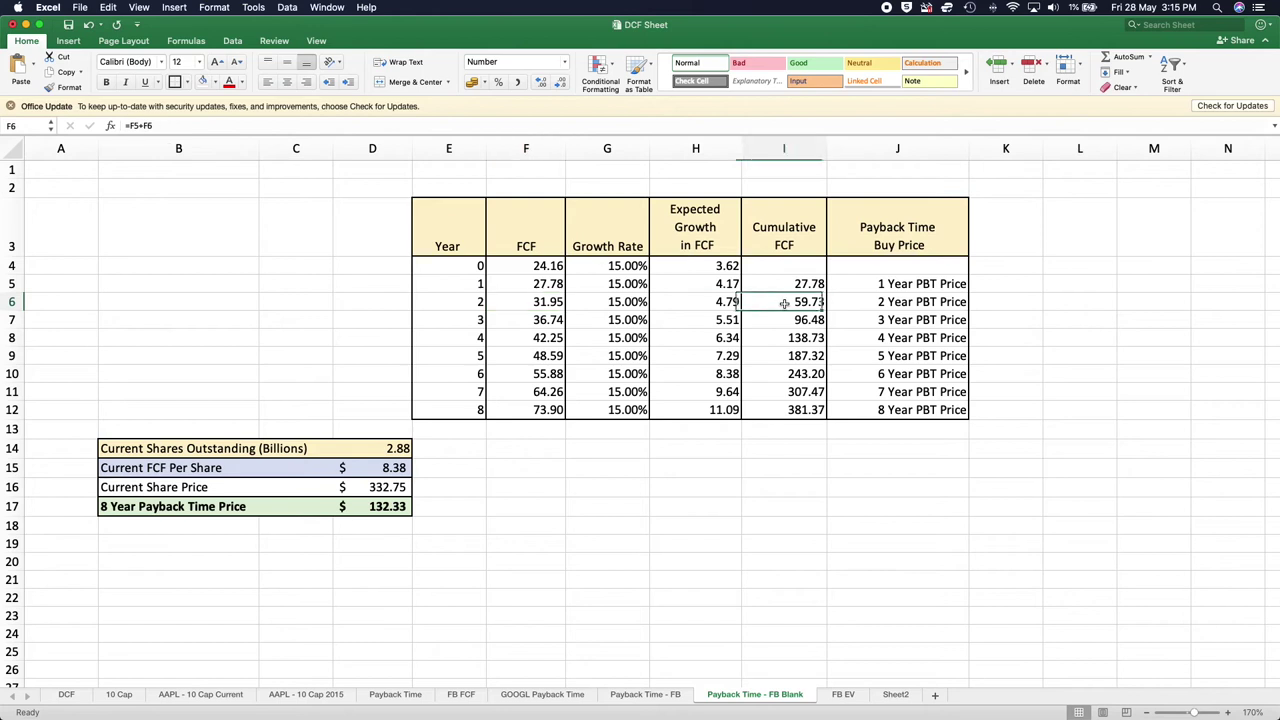
pyautogui.click(540, 324)
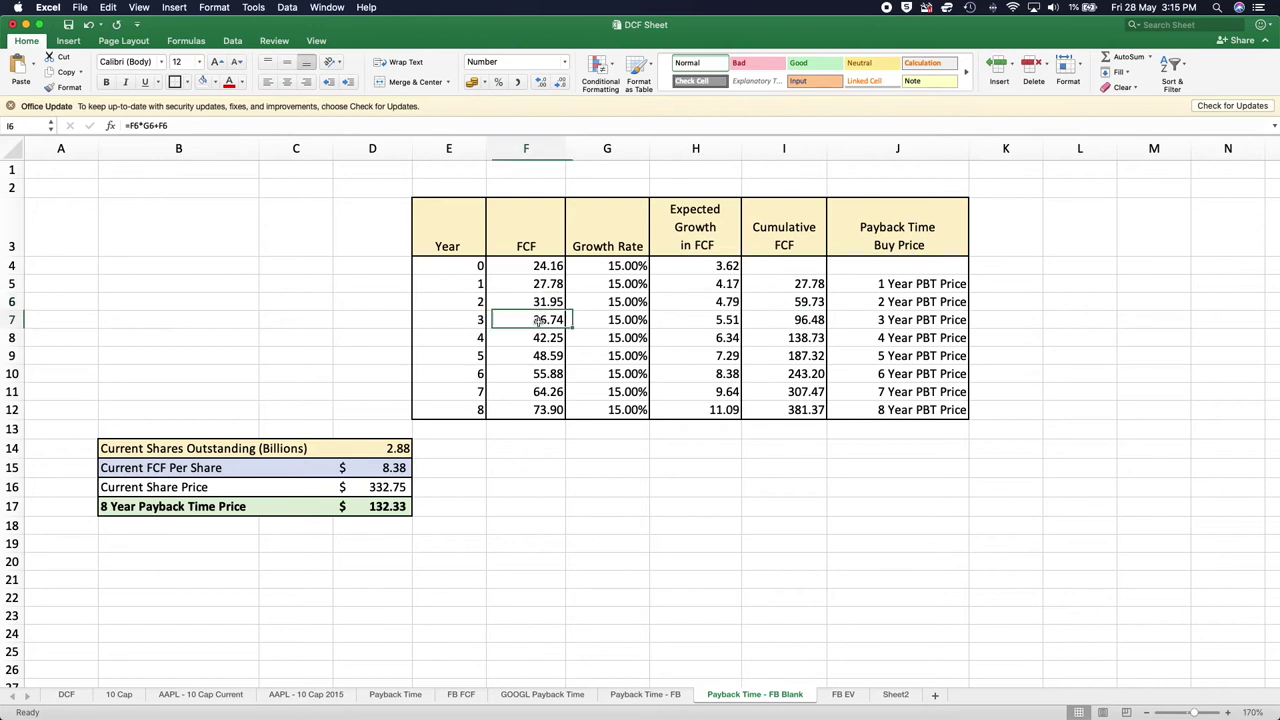
pyautogui.click(791, 321)
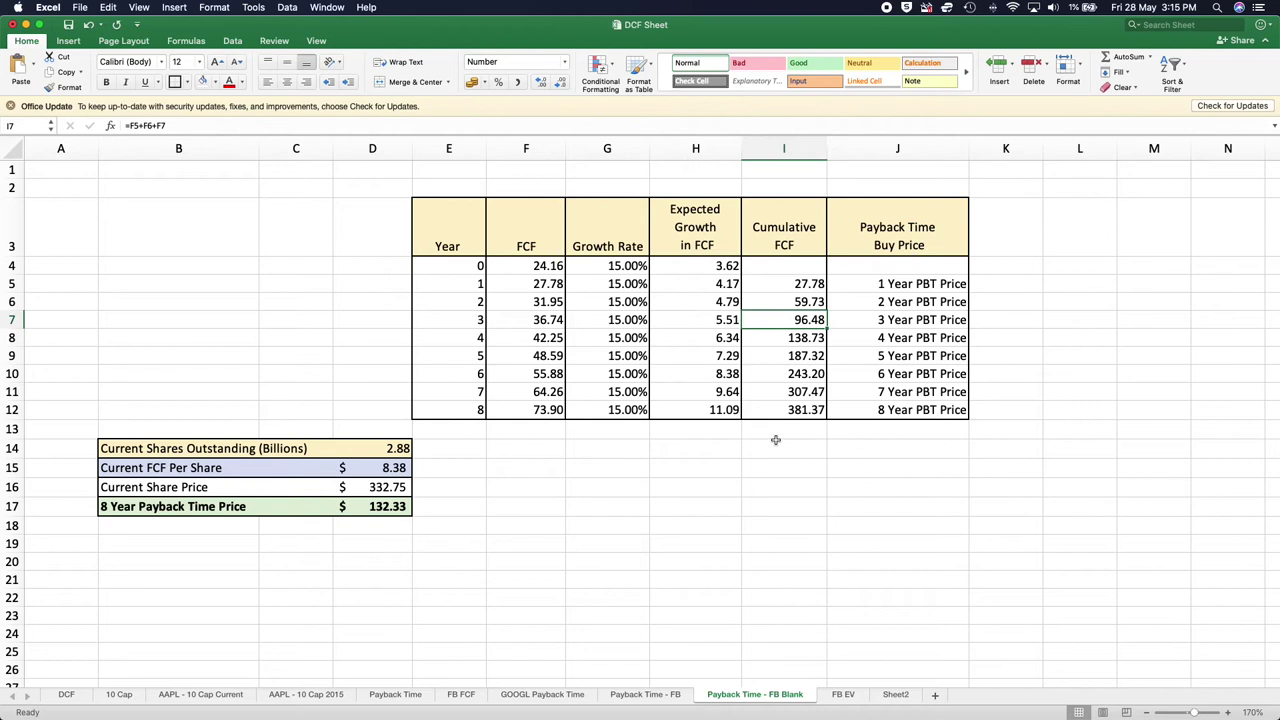
pyautogui.click(788, 412)
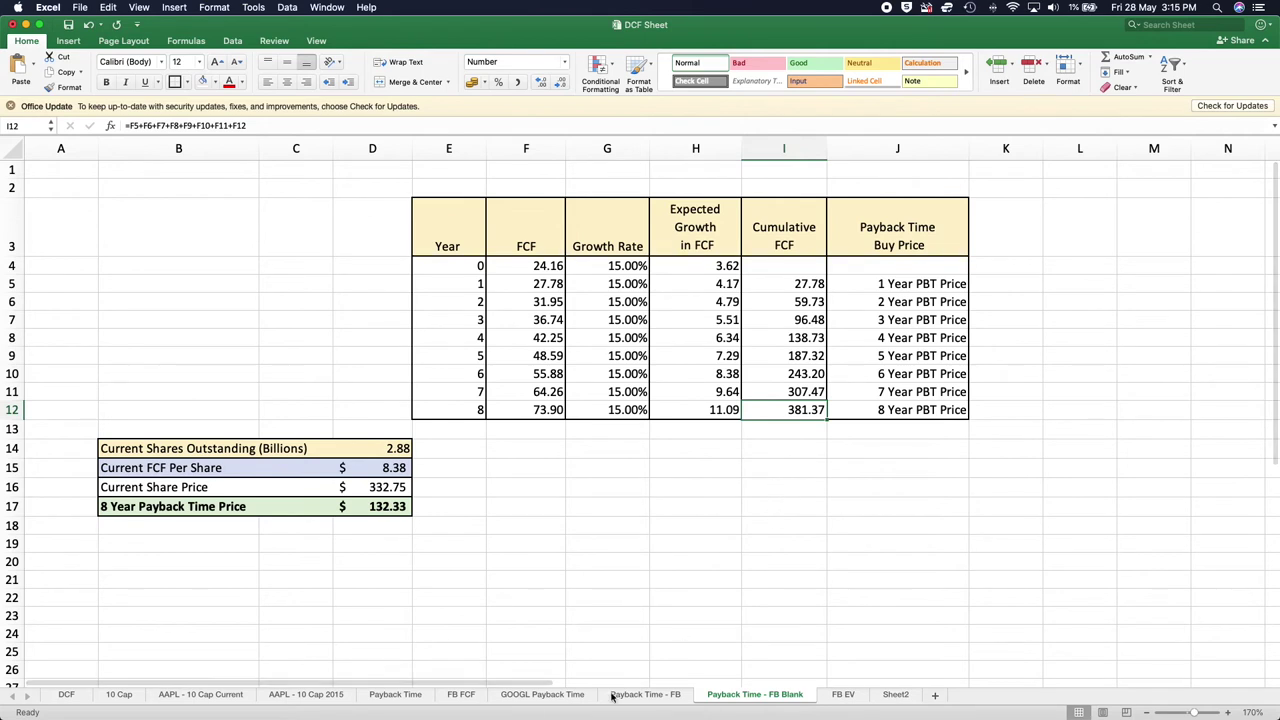
pyautogui.click(462, 694)
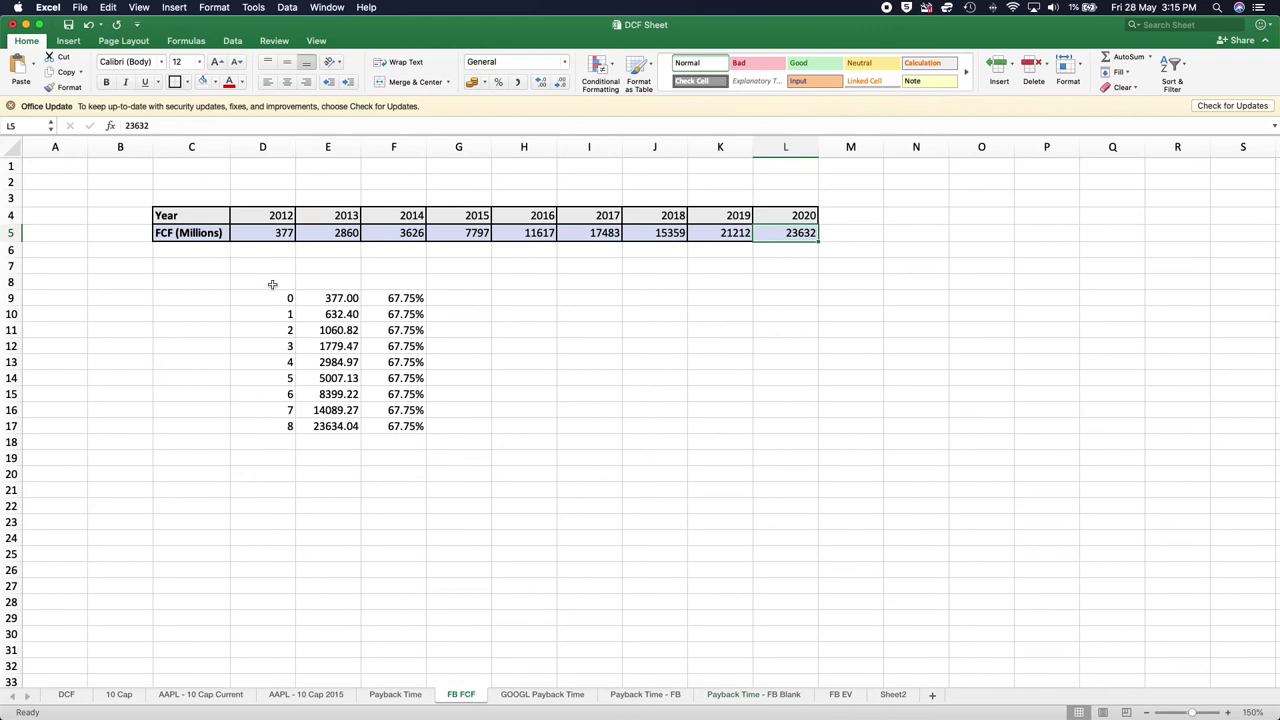
pyautogui.click(259, 215)
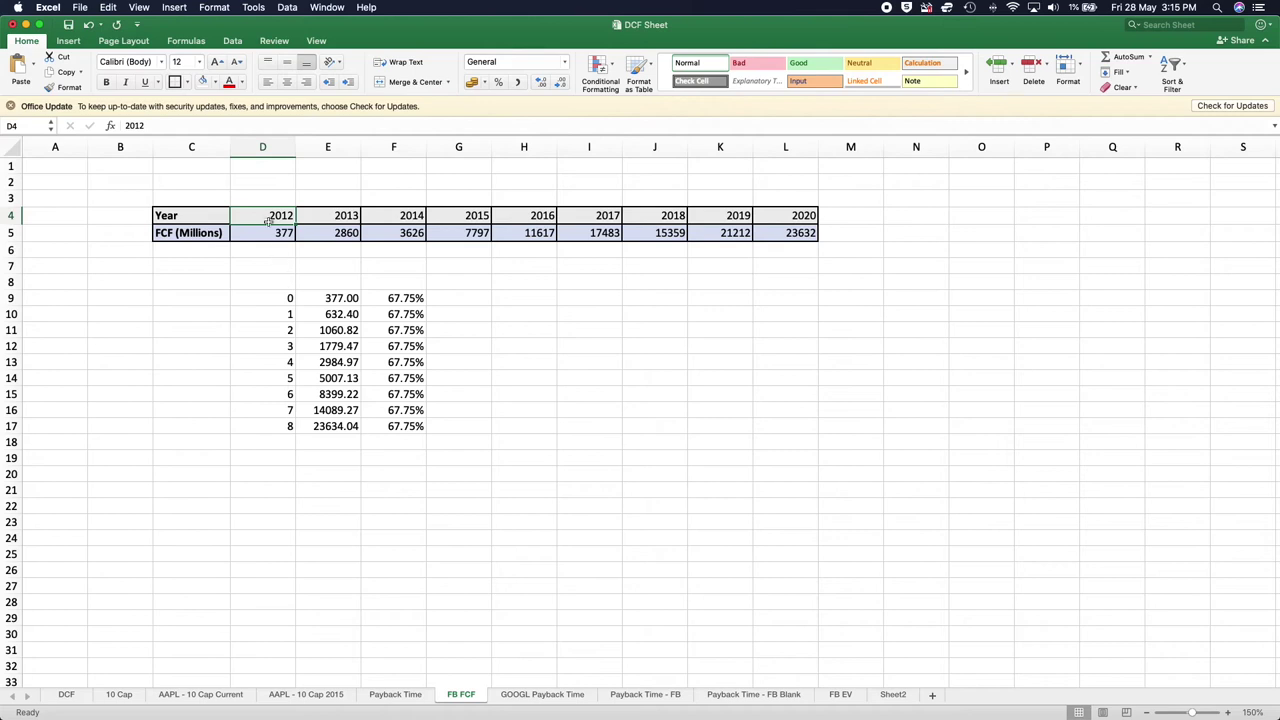
pyautogui.click(264, 235)
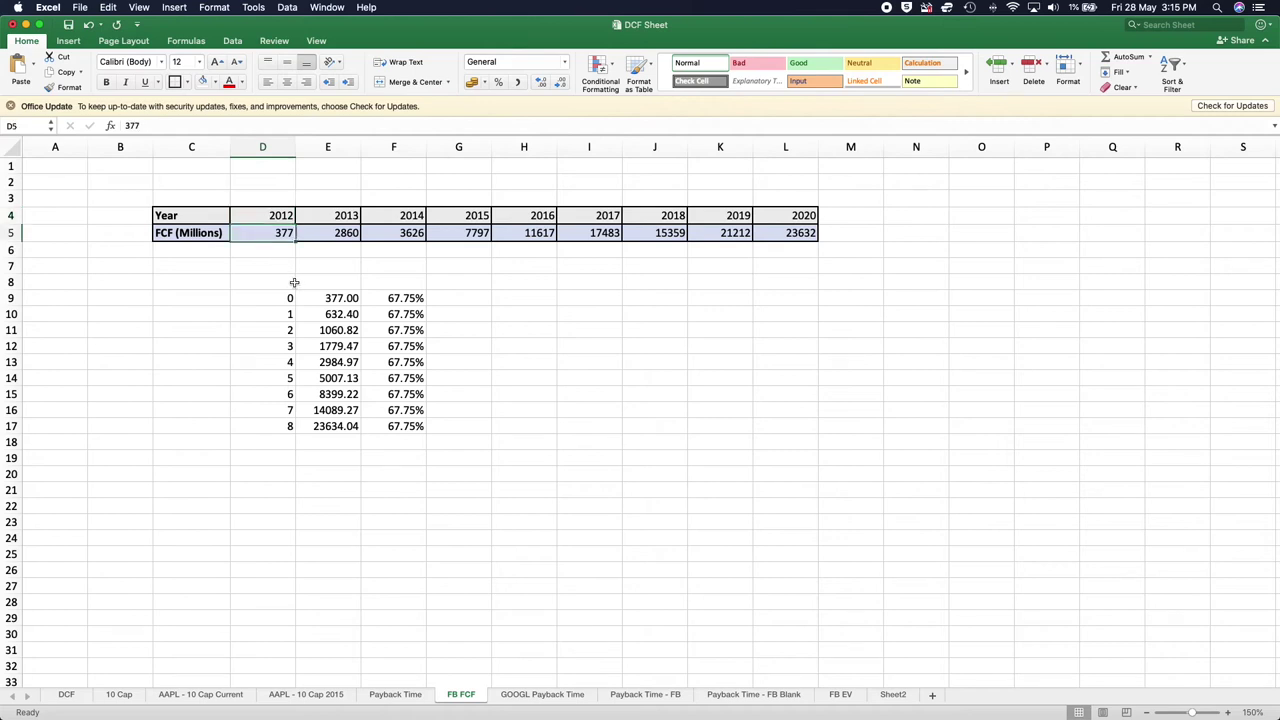
pyautogui.click(327, 240)
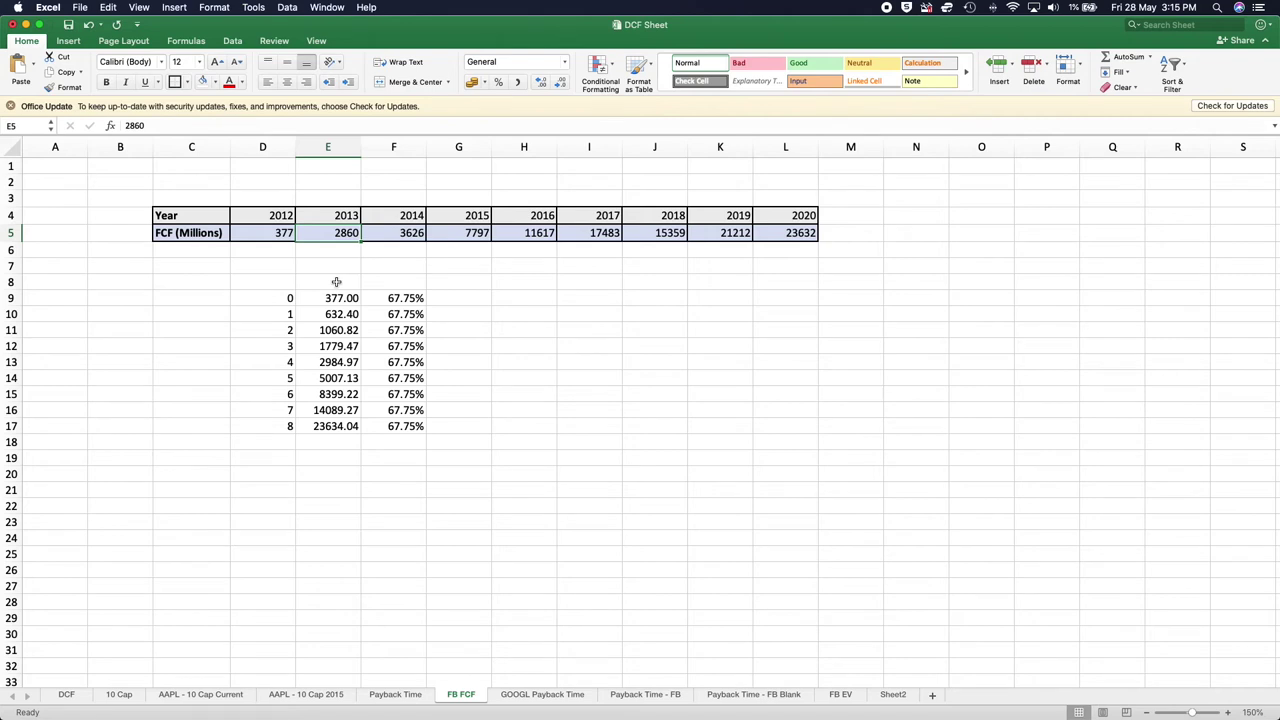
pyautogui.press('Right')
pyautogui.press('Right')
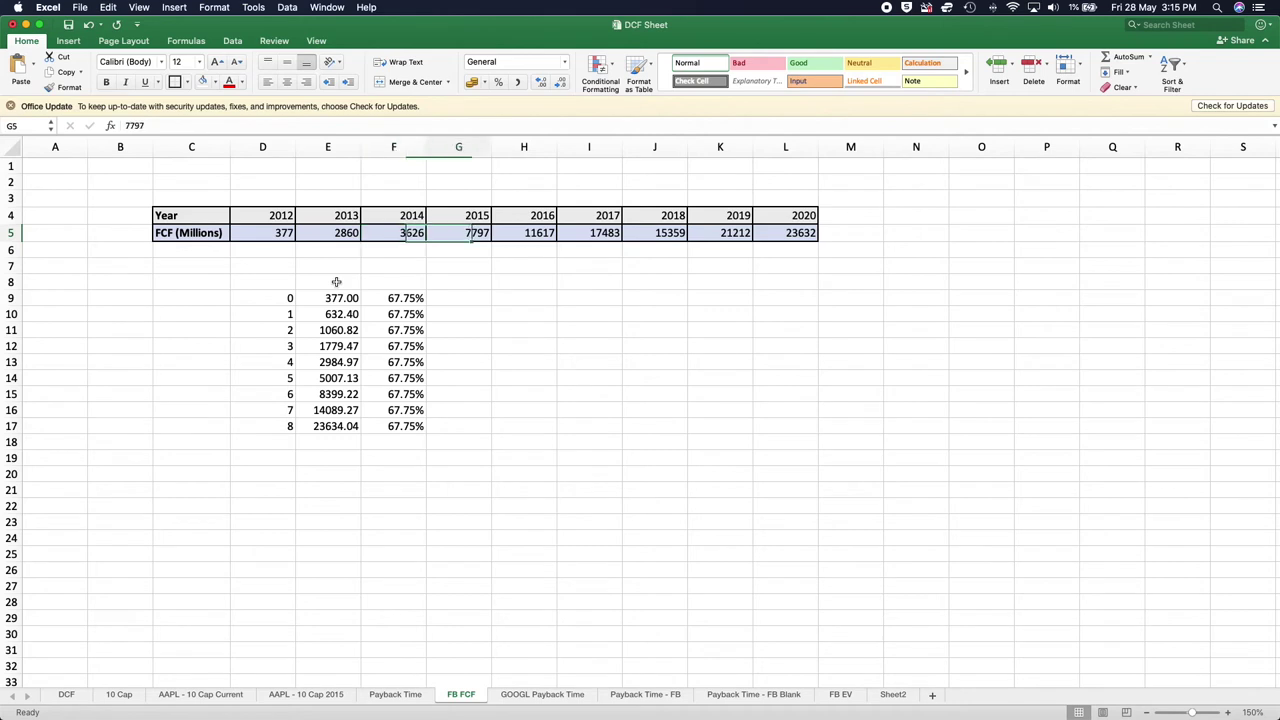
pyautogui.press('Right')
pyautogui.press('Right')
pyautogui.press('Right')
pyautogui.press('Right')
pyautogui.press('Right')
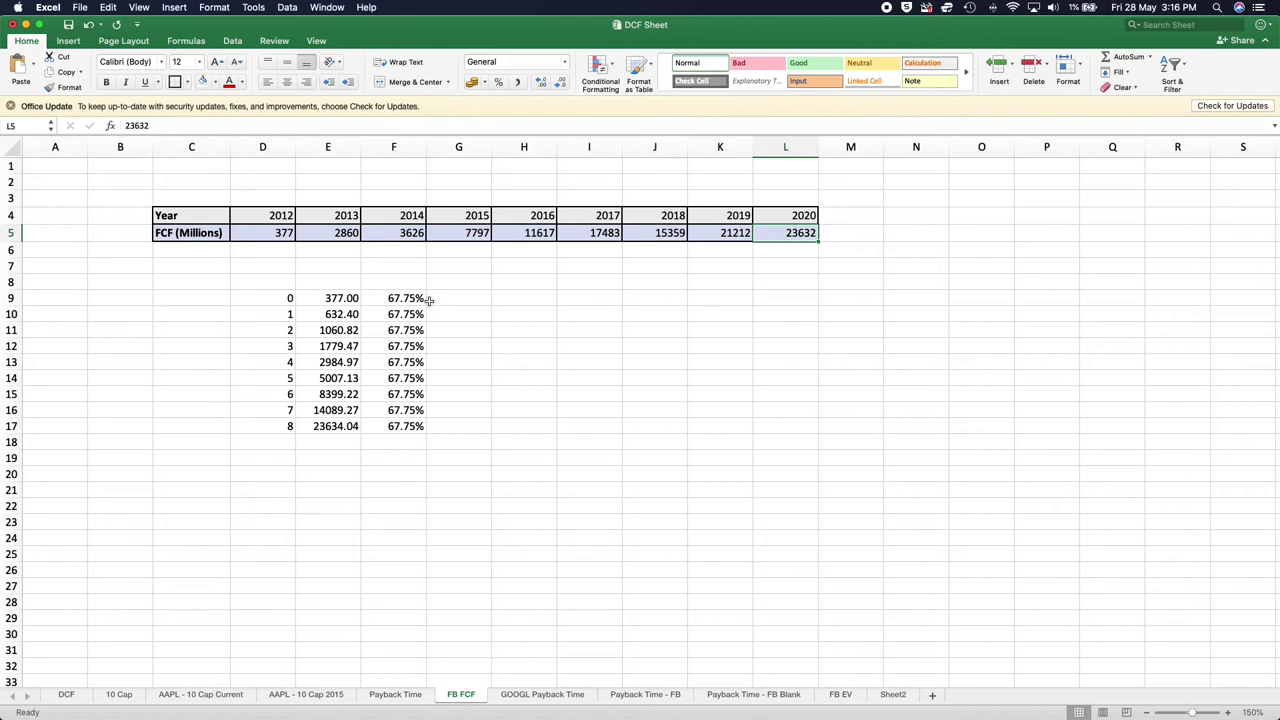
pyautogui.click(396, 300)
pyautogui.click(400, 314)
pyautogui.click(402, 330)
pyautogui.click(405, 346)
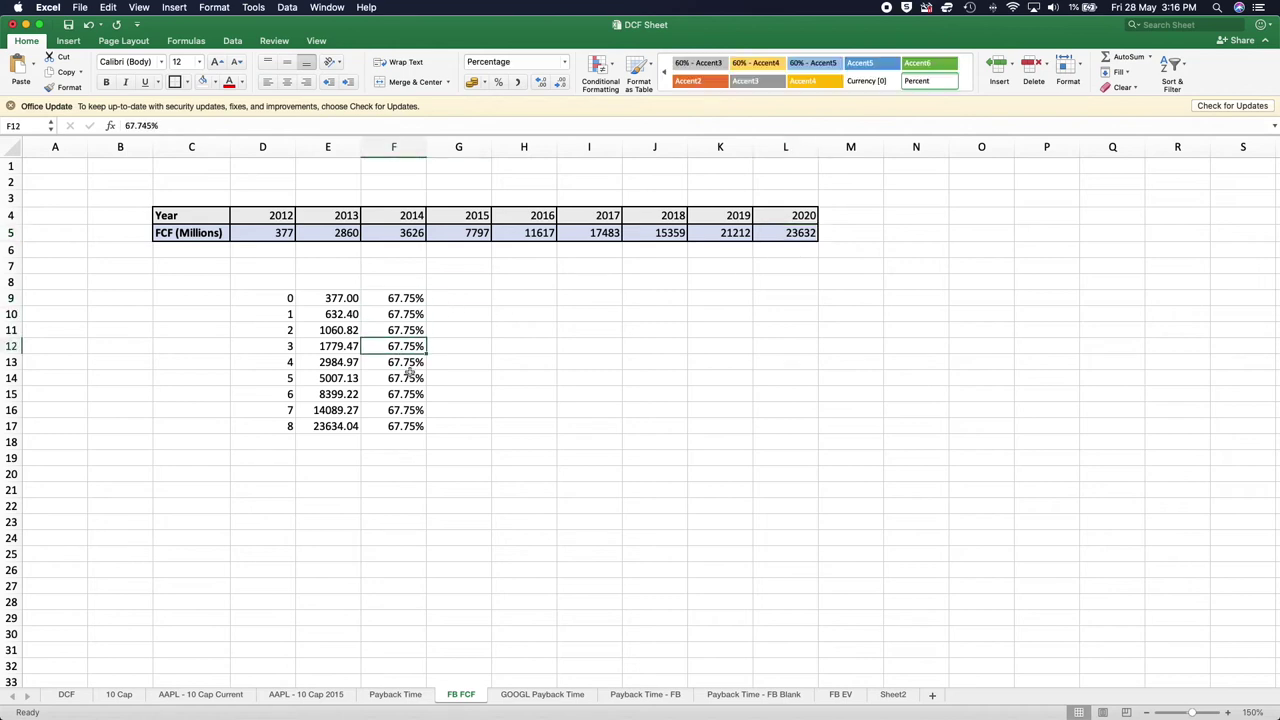
pyautogui.click(407, 362)
pyautogui.click(407, 378)
pyautogui.click(408, 394)
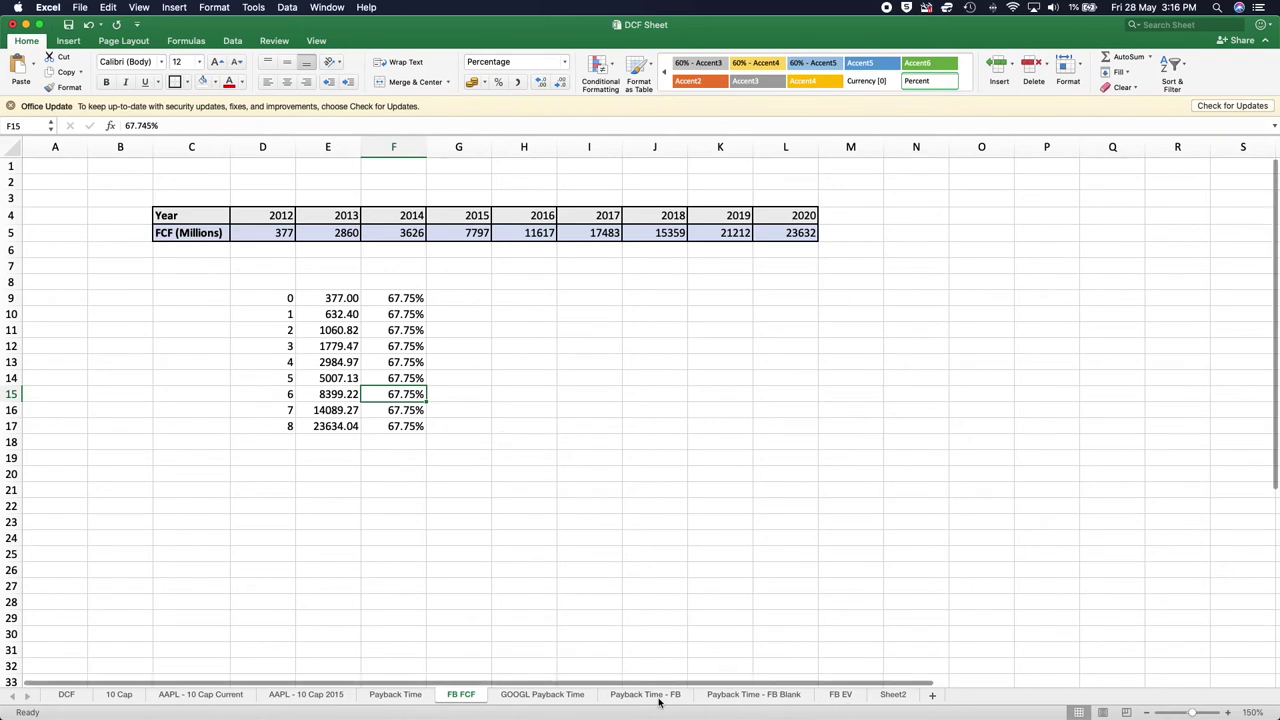
# Return to the Payback Time - FB Blank sheet and review F4 and the $8.38 FCF-per-share formula.
pyautogui.click(746, 697)
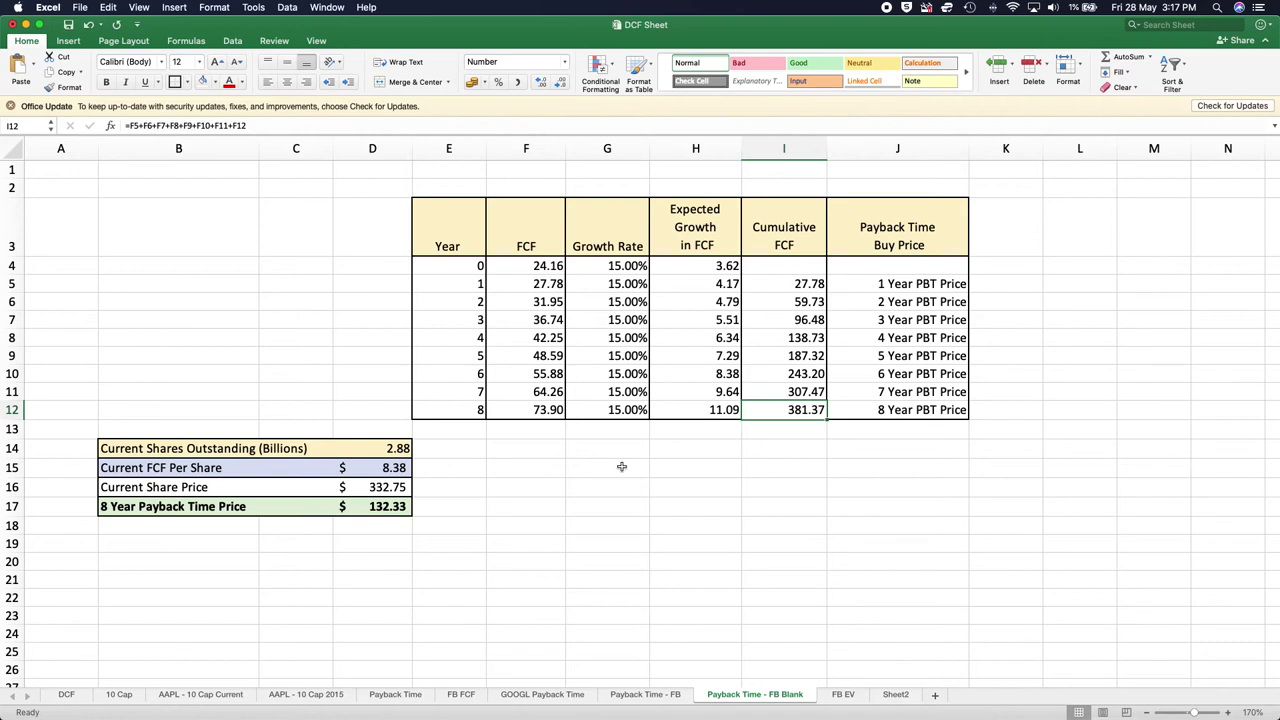
pyautogui.press('Up')
pyautogui.press('Up')
pyautogui.press('Up')
pyautogui.press('Up')
pyautogui.press('Up')
pyautogui.press('Up')
pyautogui.press('Up')
pyautogui.press('Up')
pyautogui.press('Left')
pyautogui.press('Left')
pyautogui.press('Left')
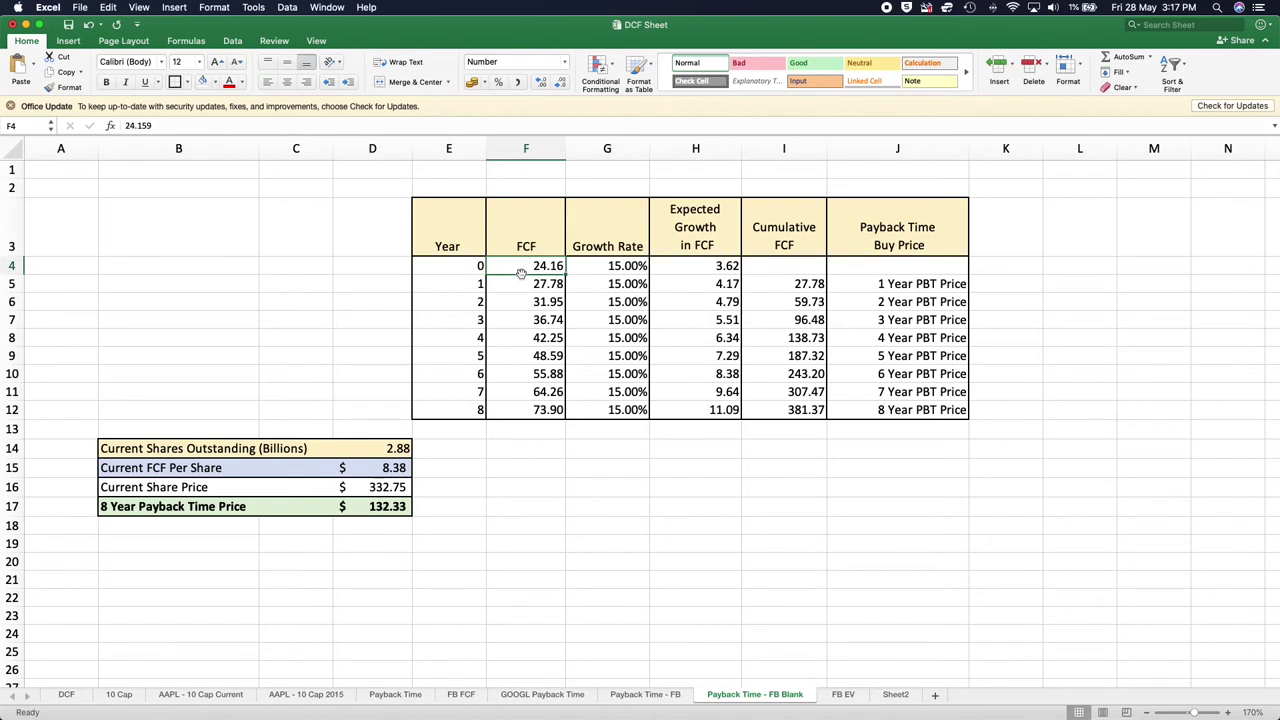
pyautogui.click(386, 469)
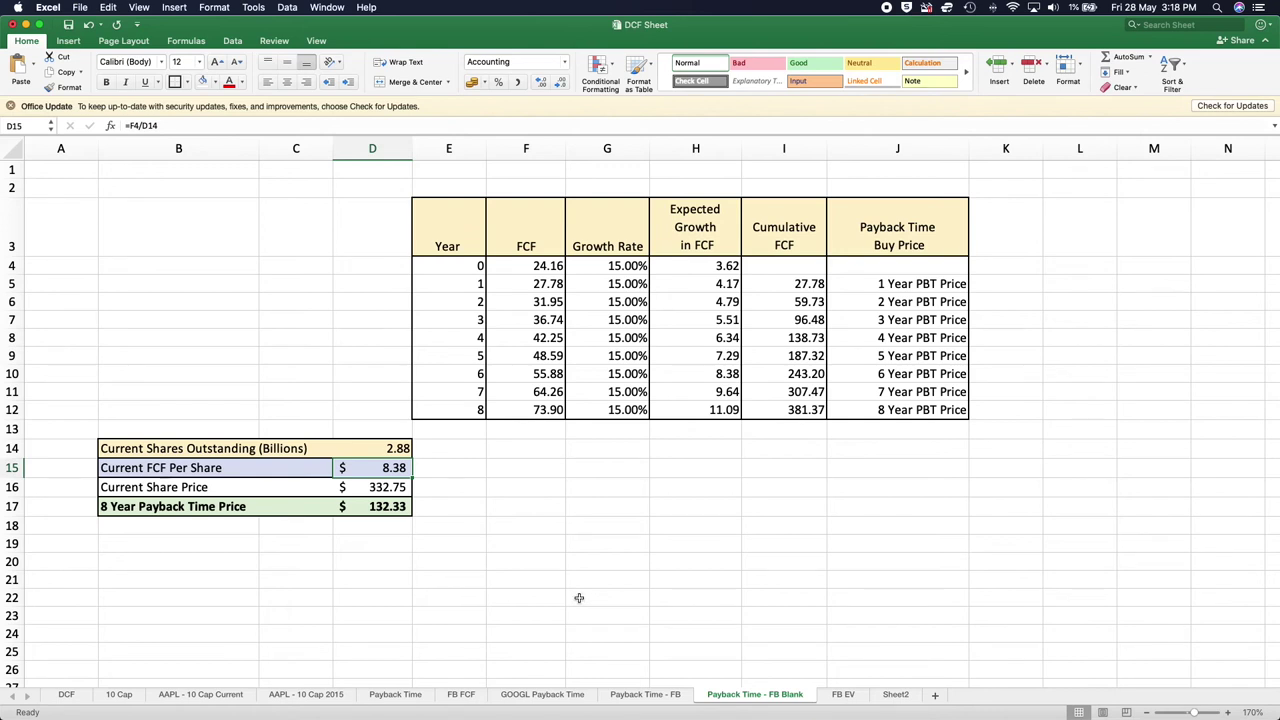
pyautogui.hotkey('ctrl', 'Up')
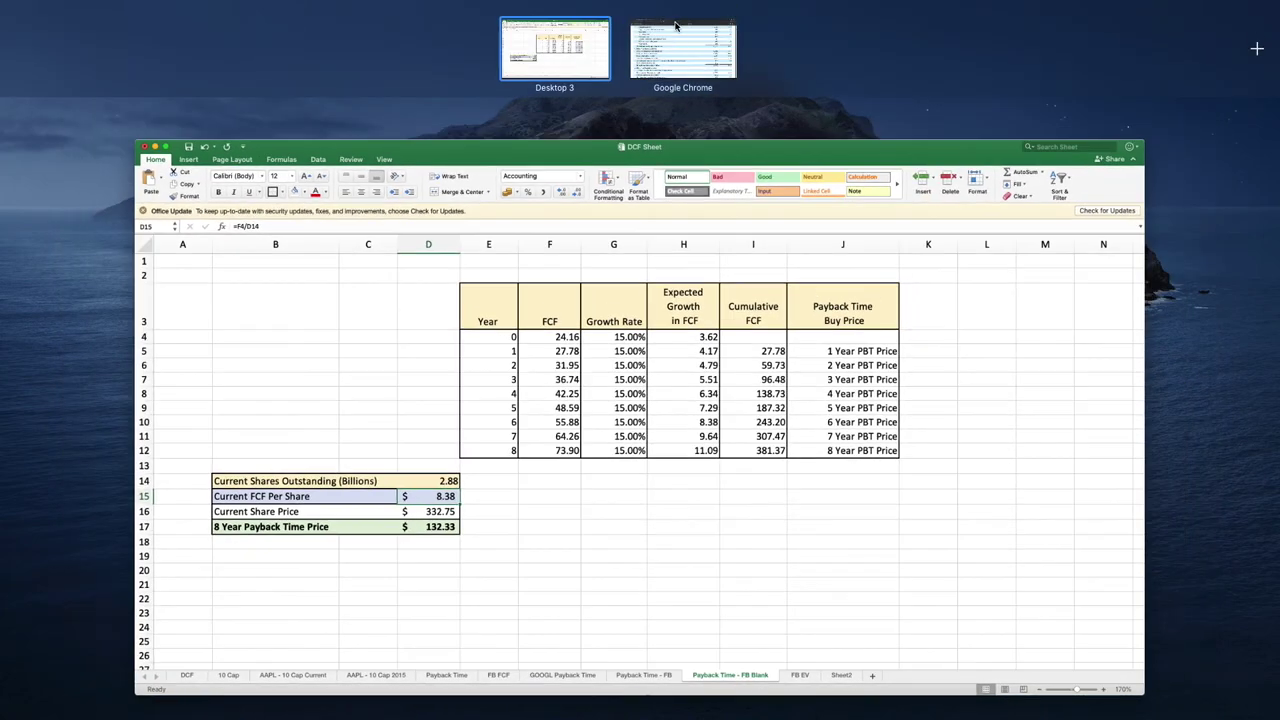
# Switch to Chrome and cross-check GuruFocus's $8.35 TTM free cash flow per share for Facebook.
pyautogui.click(676, 27)
pyautogui.press('super+1')
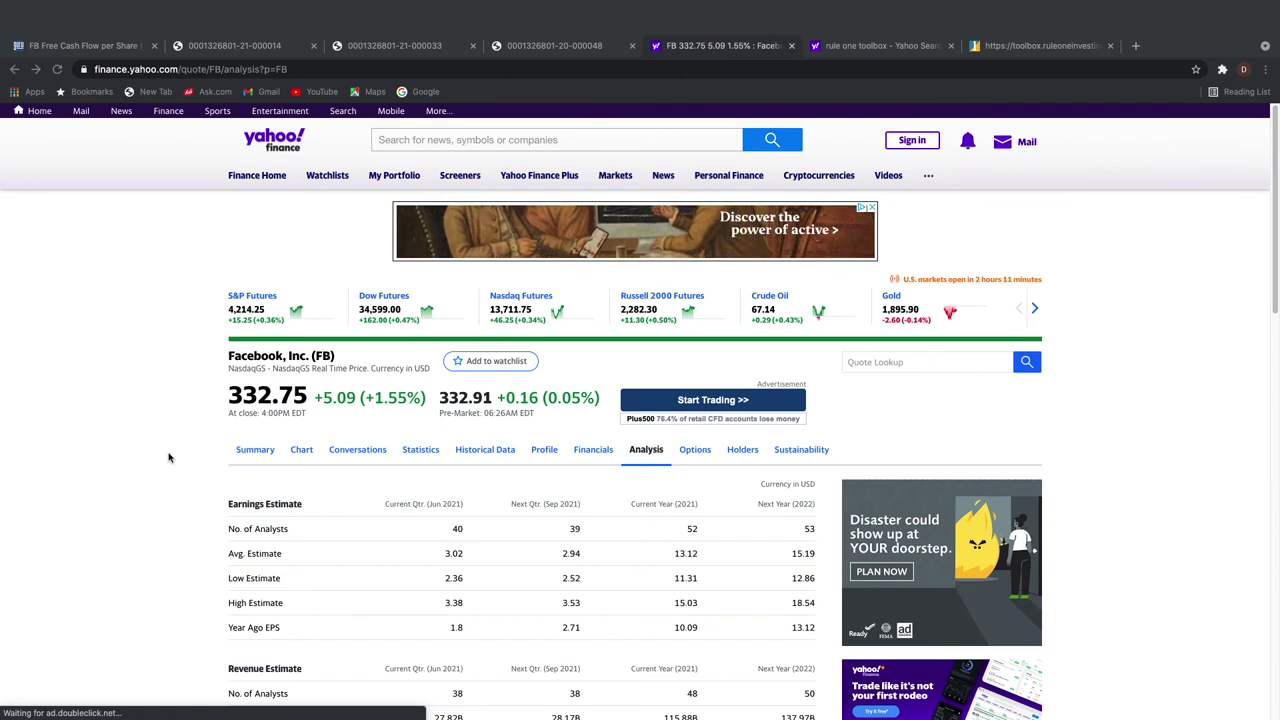
# Scroll Yahoo Finance's FB Analysis page to the 23.70% five-year growth estimate, then return to Excel.
pyautogui.scroll(-1, 170, 457)
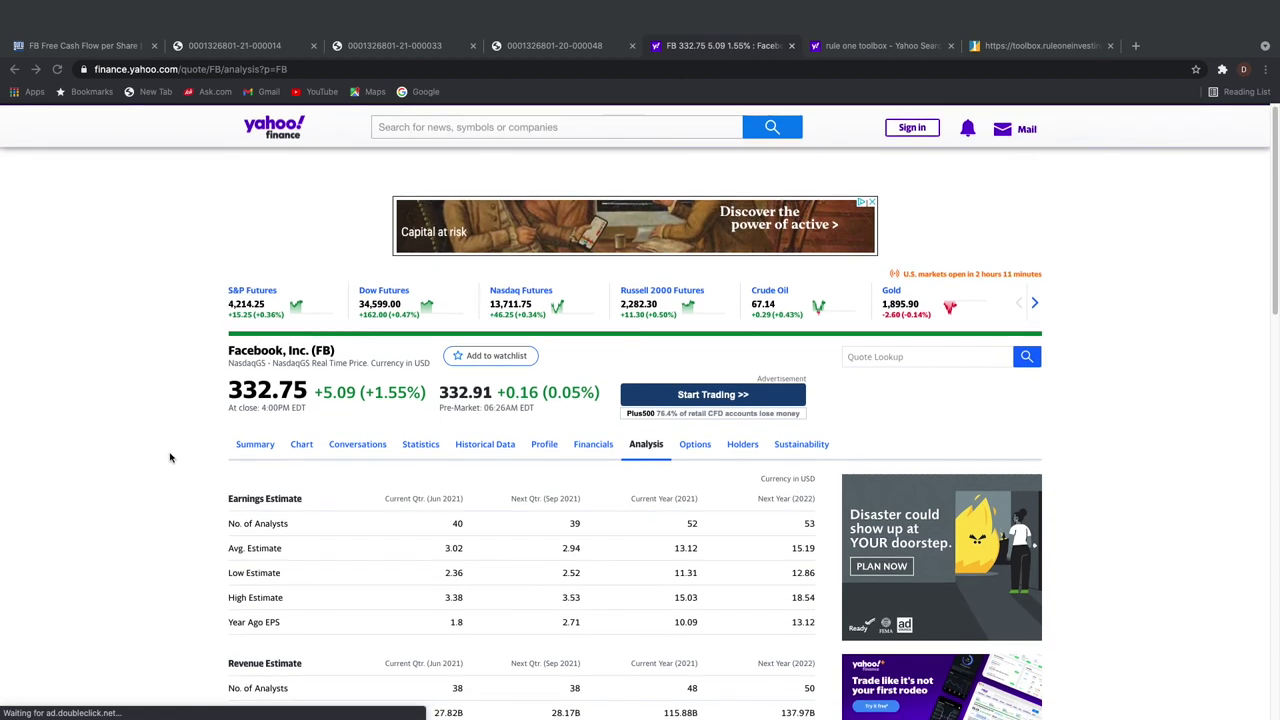
pyautogui.scroll(-1, 170, 457)
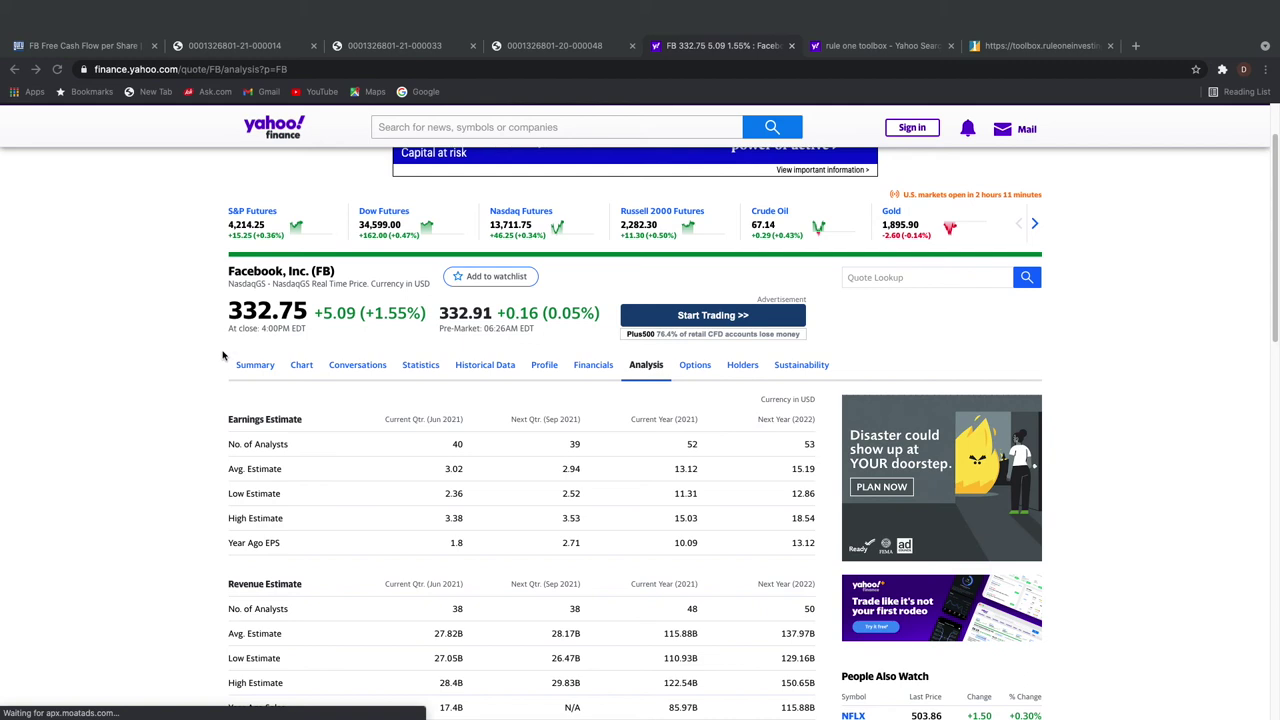
pyautogui.scroll(-2, 197, 380)
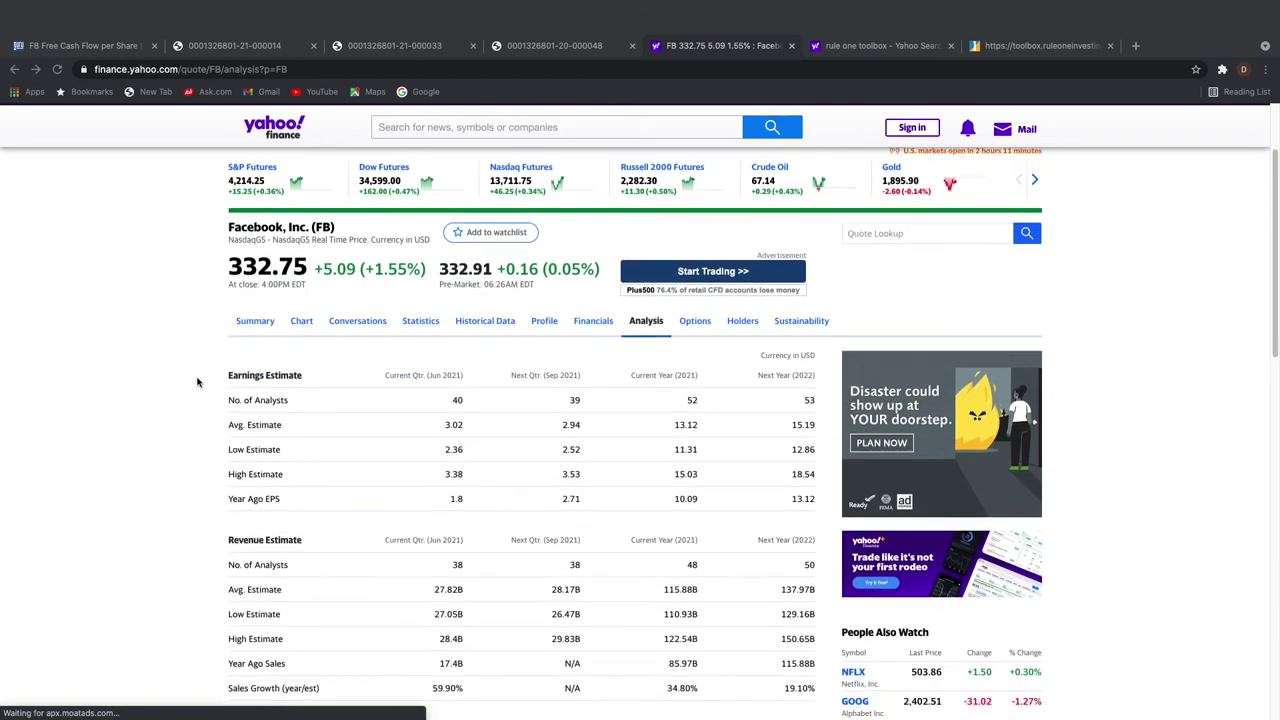
pyautogui.scroll(-4, 197, 382)
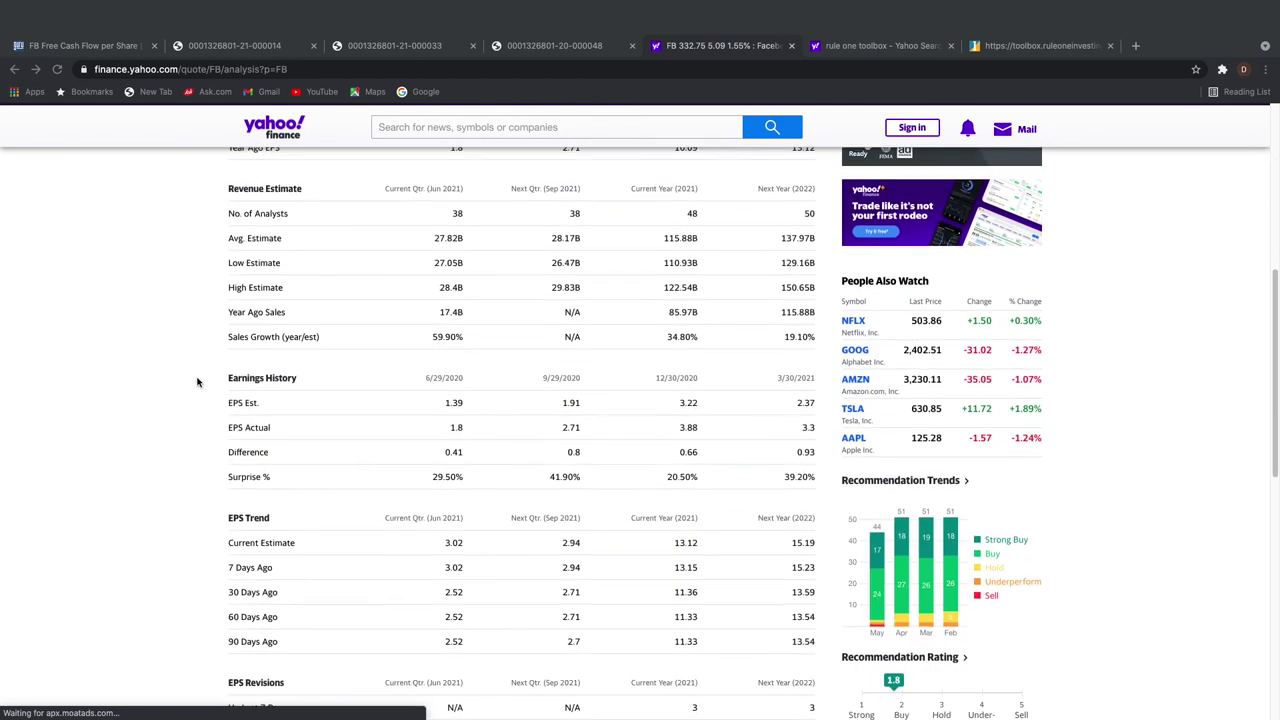
pyautogui.scroll(-4, 197, 382)
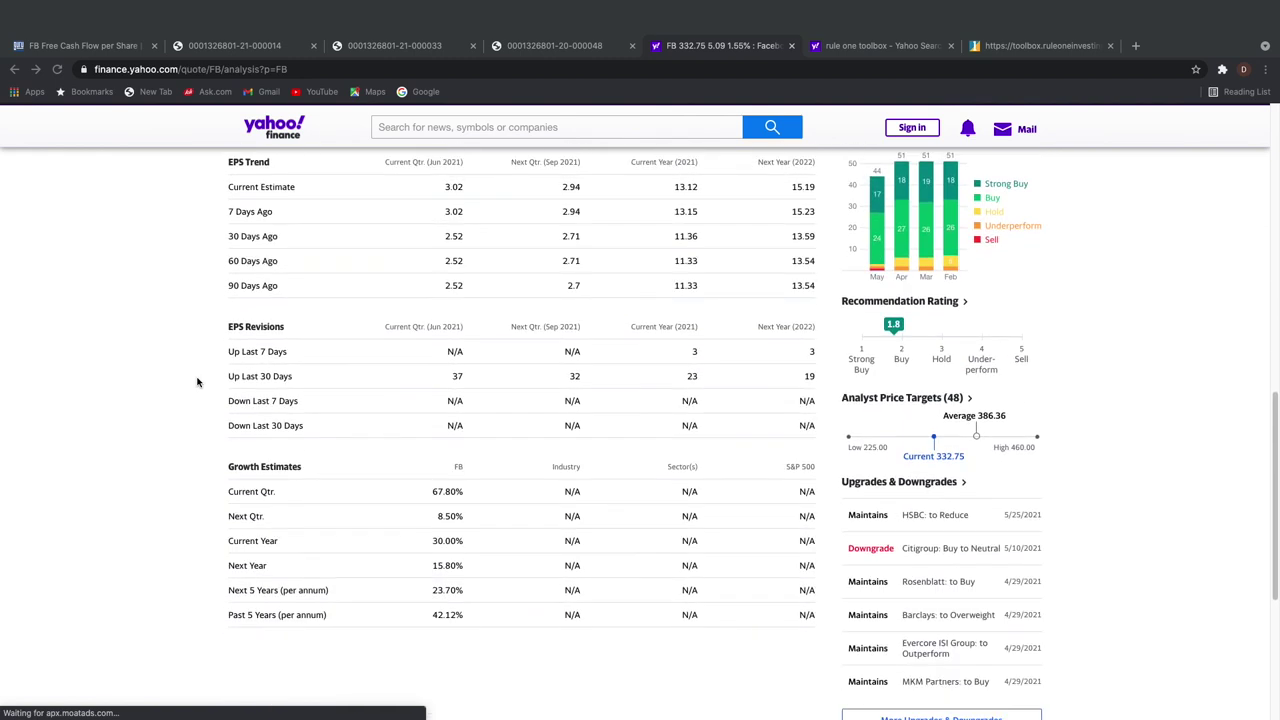
pyautogui.scroll(-1, 197, 382)
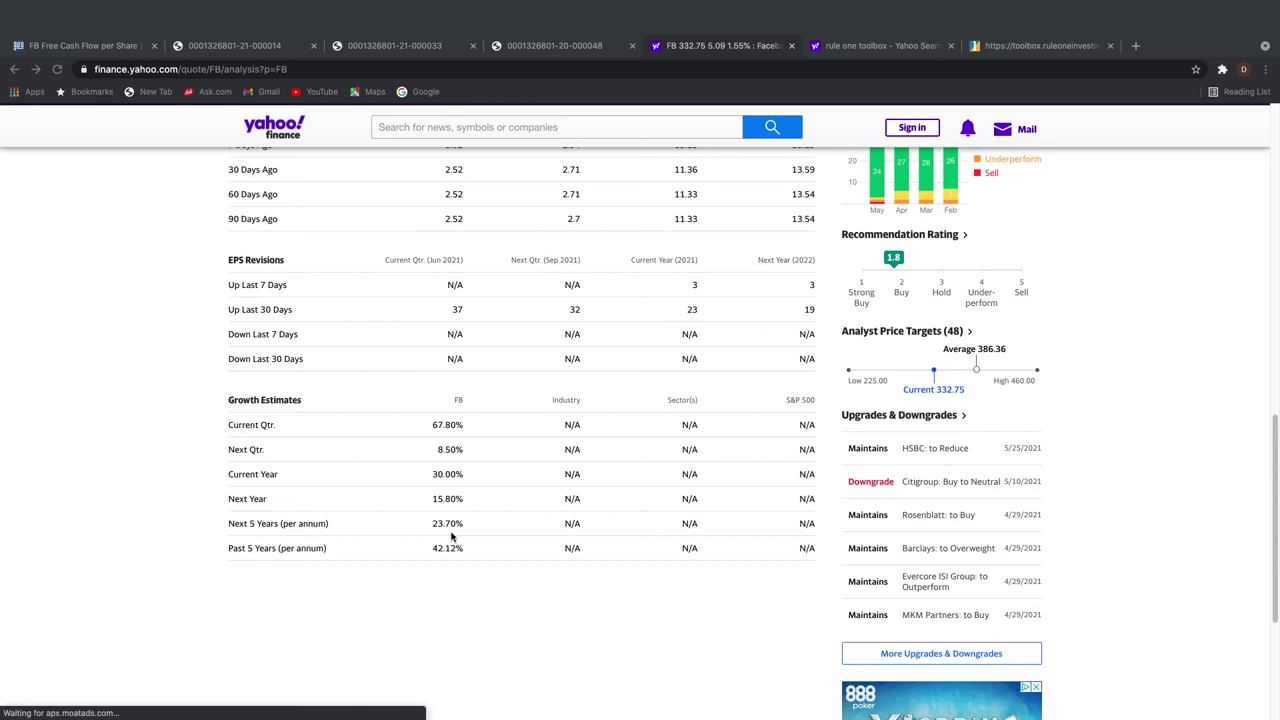
pyautogui.hotkey('ctrl', 'Up')
# Inspect the D17, I12 and D14 formulas behind the $132.33 payback price, then return to the browser.
pyautogui.click(565, 603)
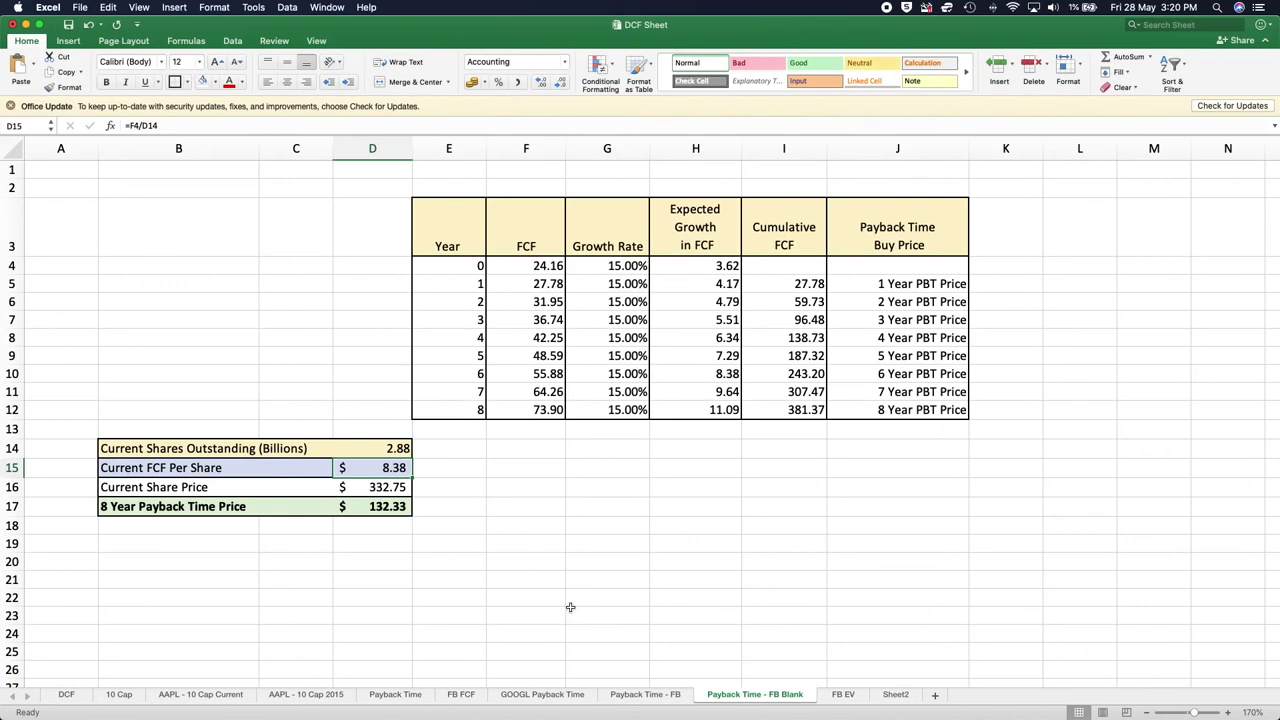
pyautogui.click(396, 509)
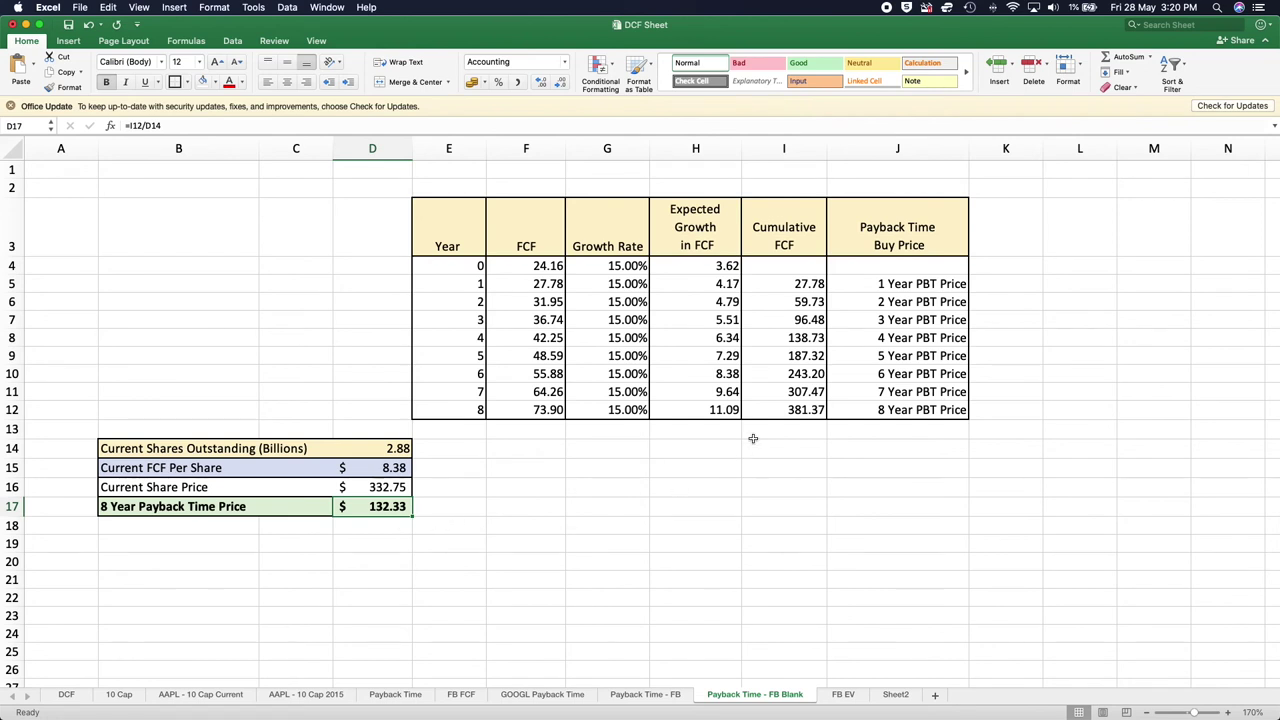
pyautogui.click(780, 407)
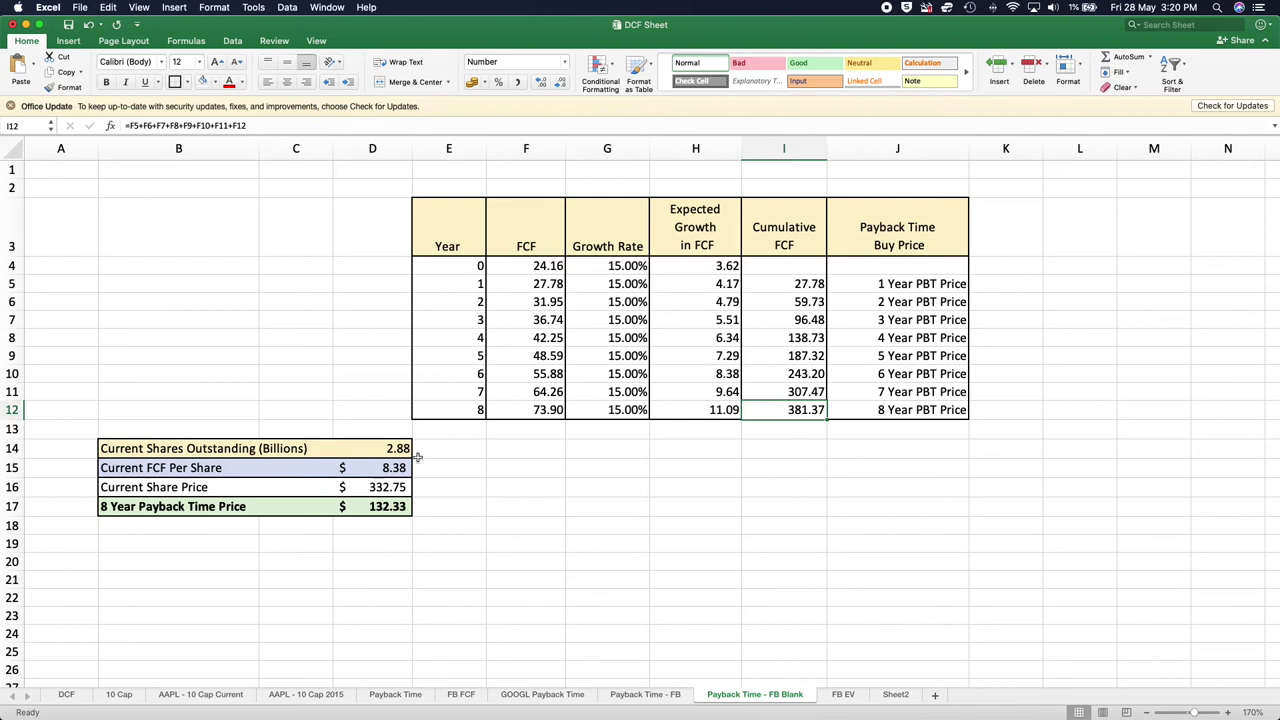
pyautogui.click(386, 448)
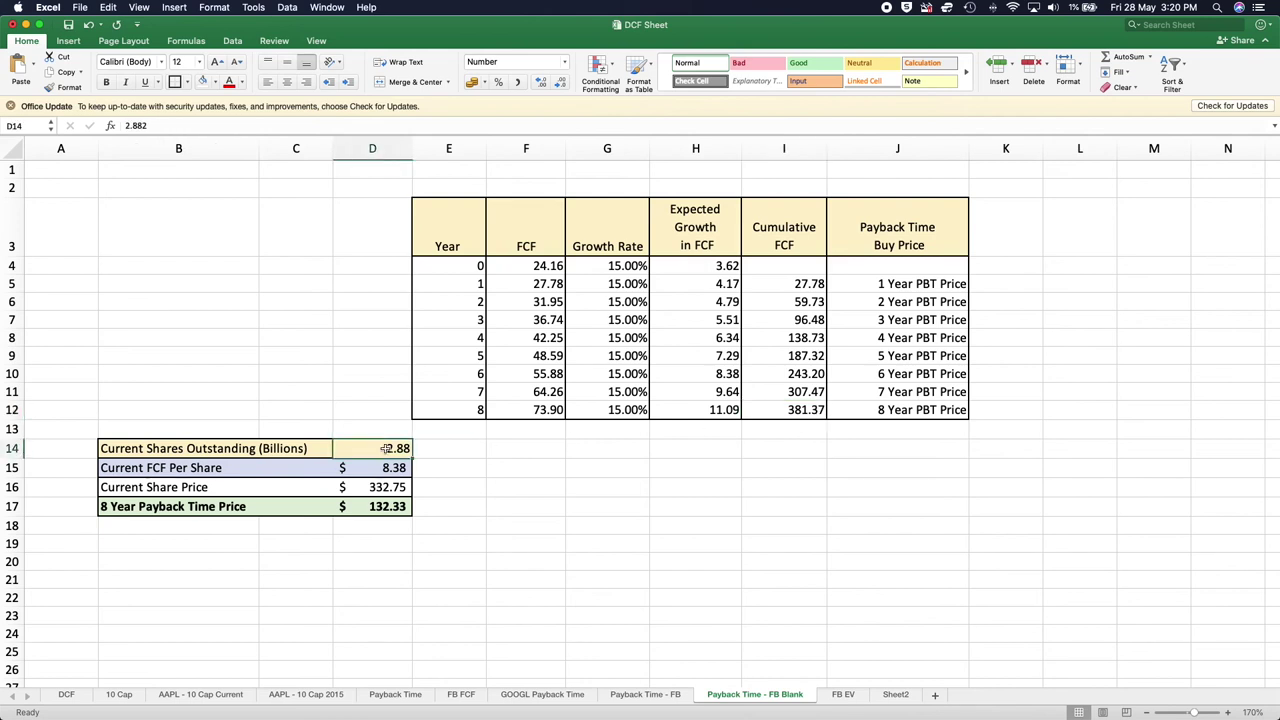
pyautogui.click(386, 508)
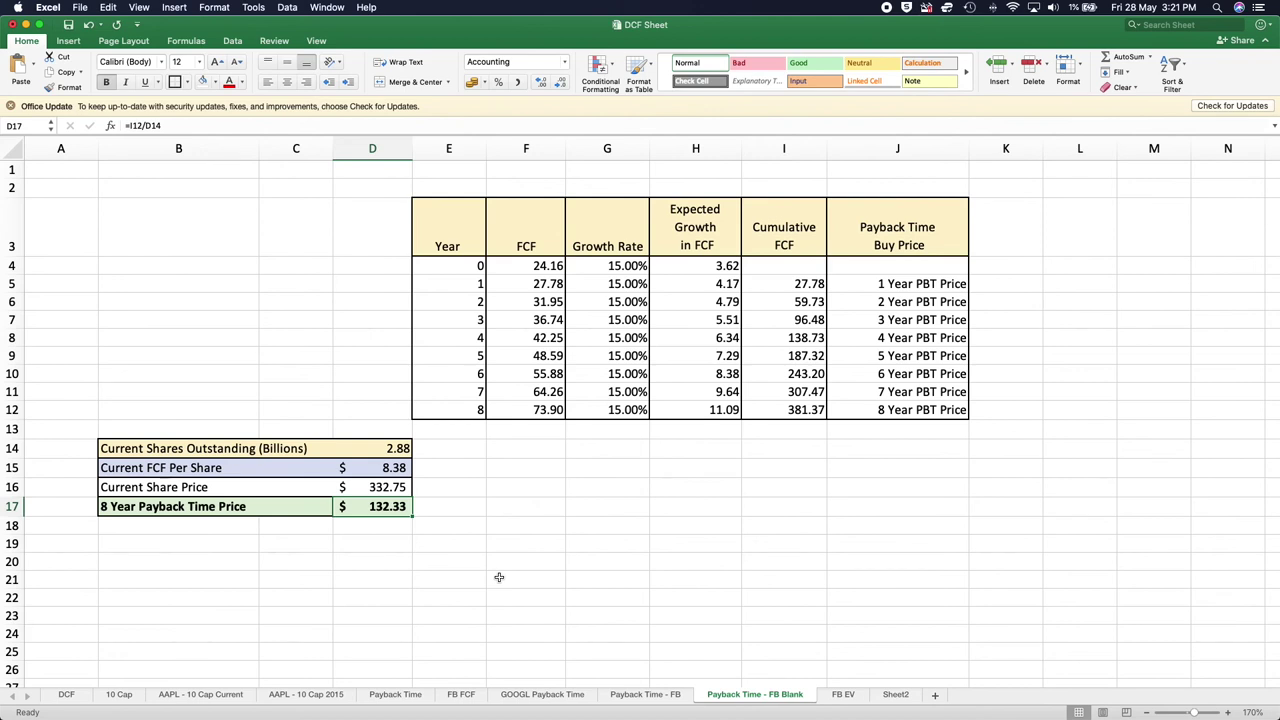
pyautogui.hotkey('ctrl', 'Up')
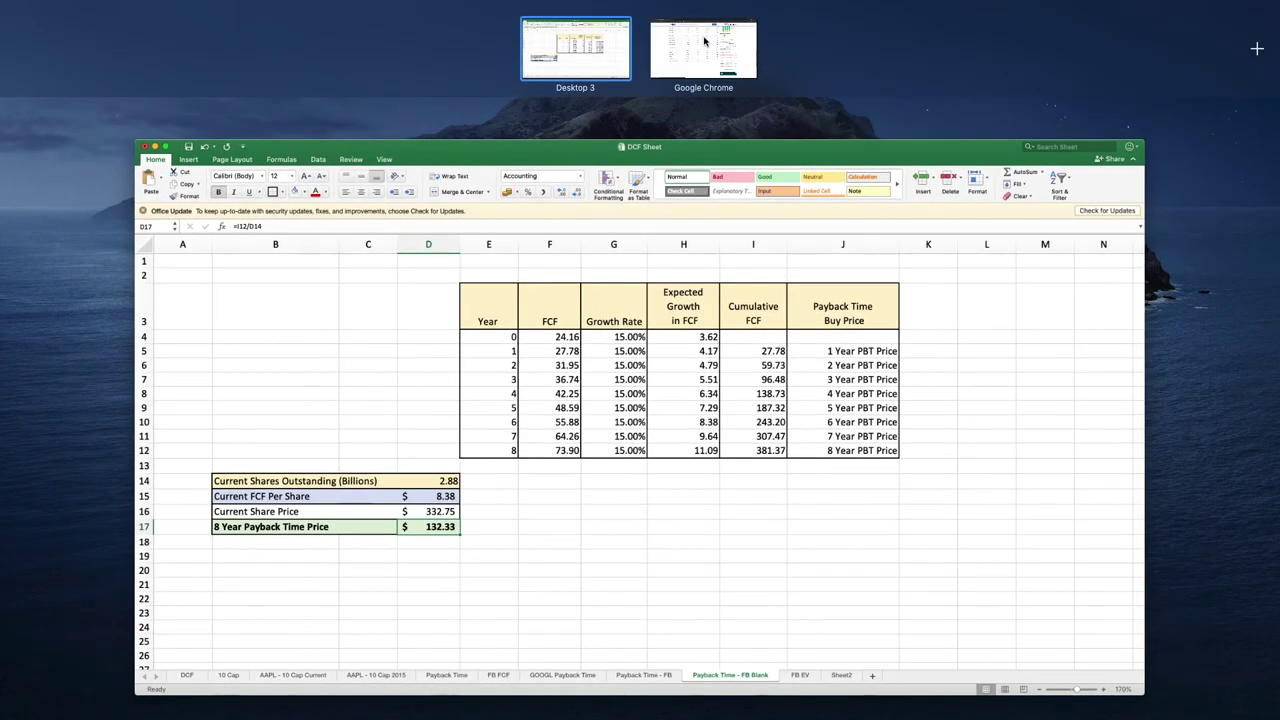
pyautogui.click(704, 41)
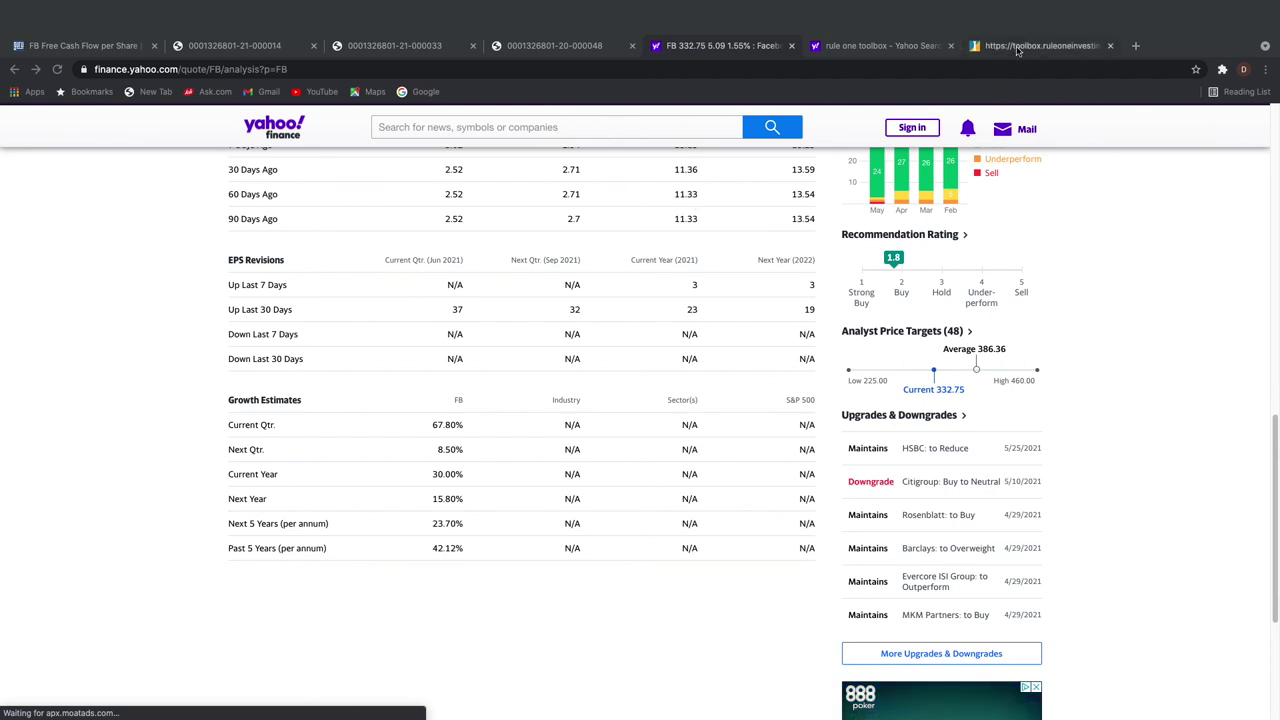
# In the Rule One margin-of-safety calculator, set Future Growth Rate 15 and Future P/E 30.
pyautogui.click(1017, 51)
pyautogui.scroll(-2, 385, 424)
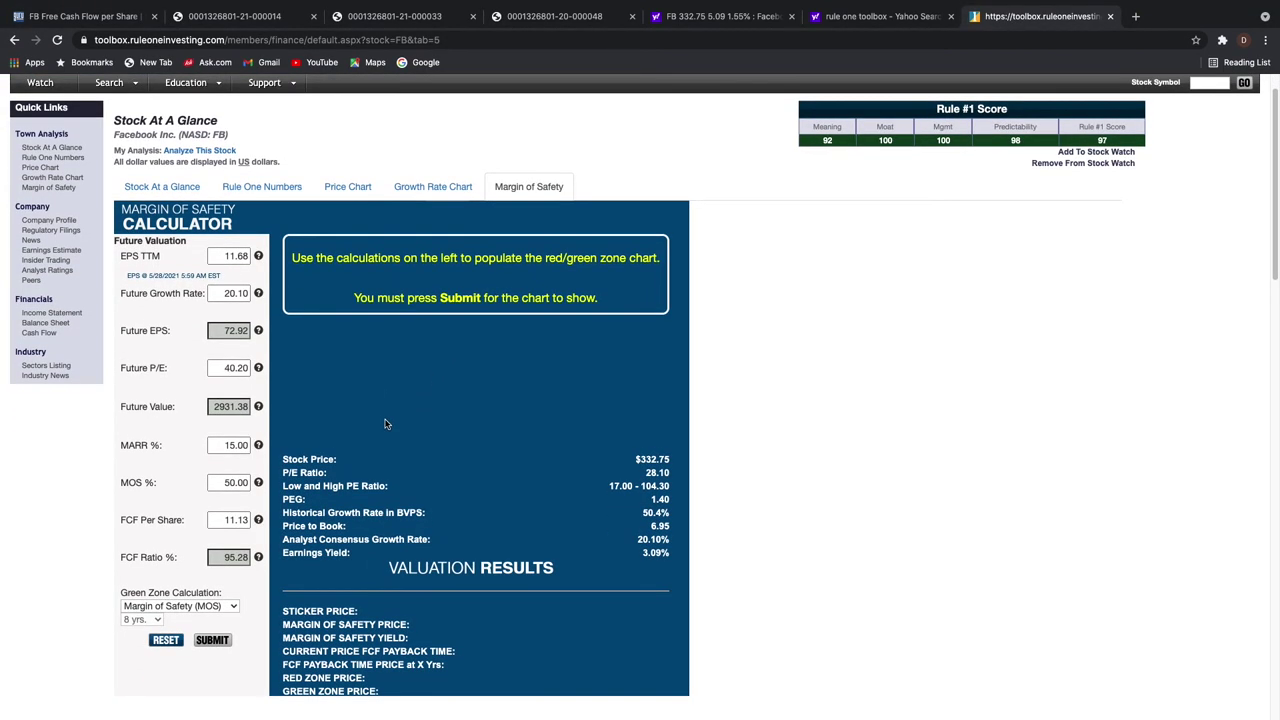
pyautogui.scroll(-1, 385, 424)
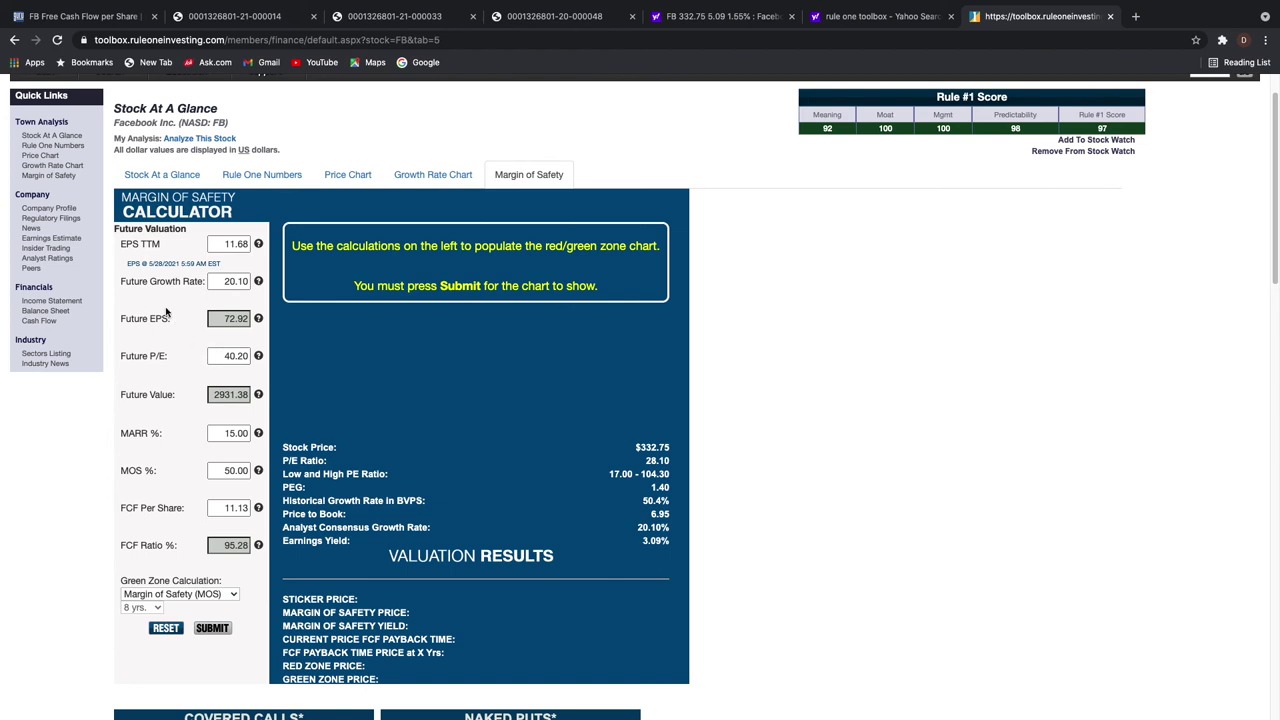
pyautogui.scroll(-1, 166, 313)
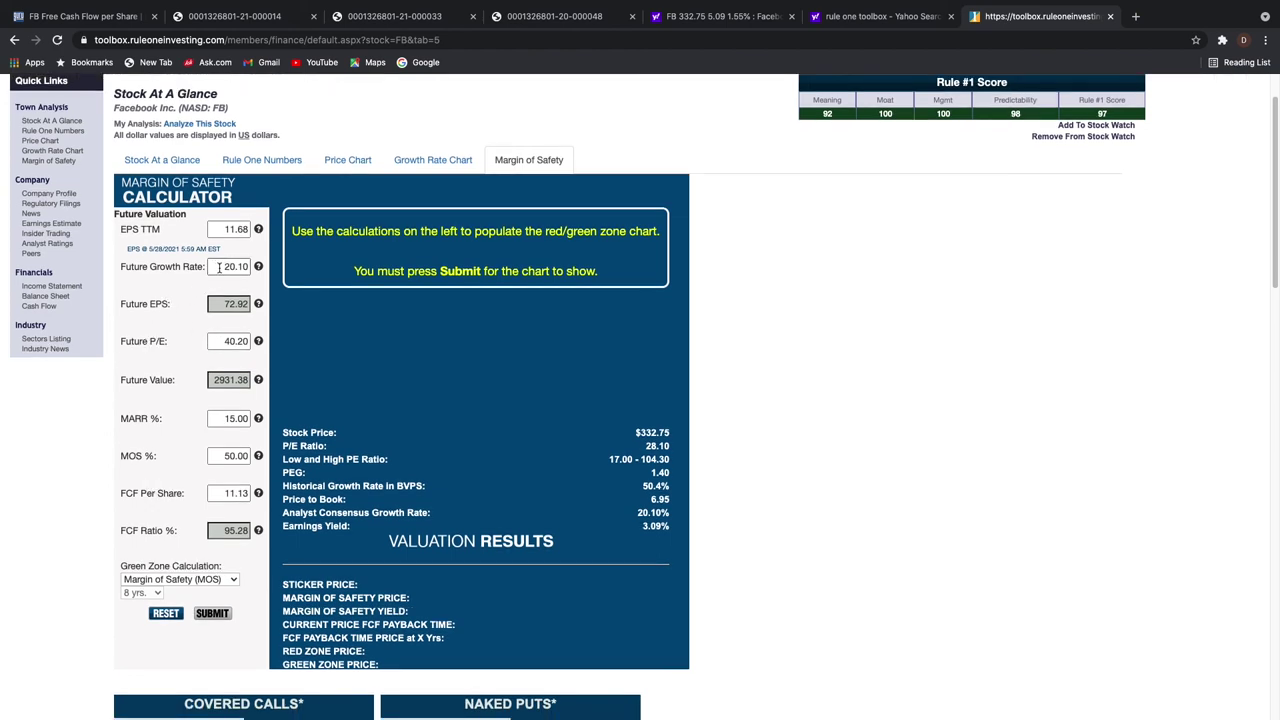
pyautogui.moveTo(219, 266); pyautogui.dragTo(281, 270)
pyautogui.write('15')
pyautogui.click(219, 342)
pyautogui.moveTo(219, 342); pyautogui.dragTo(270, 348)
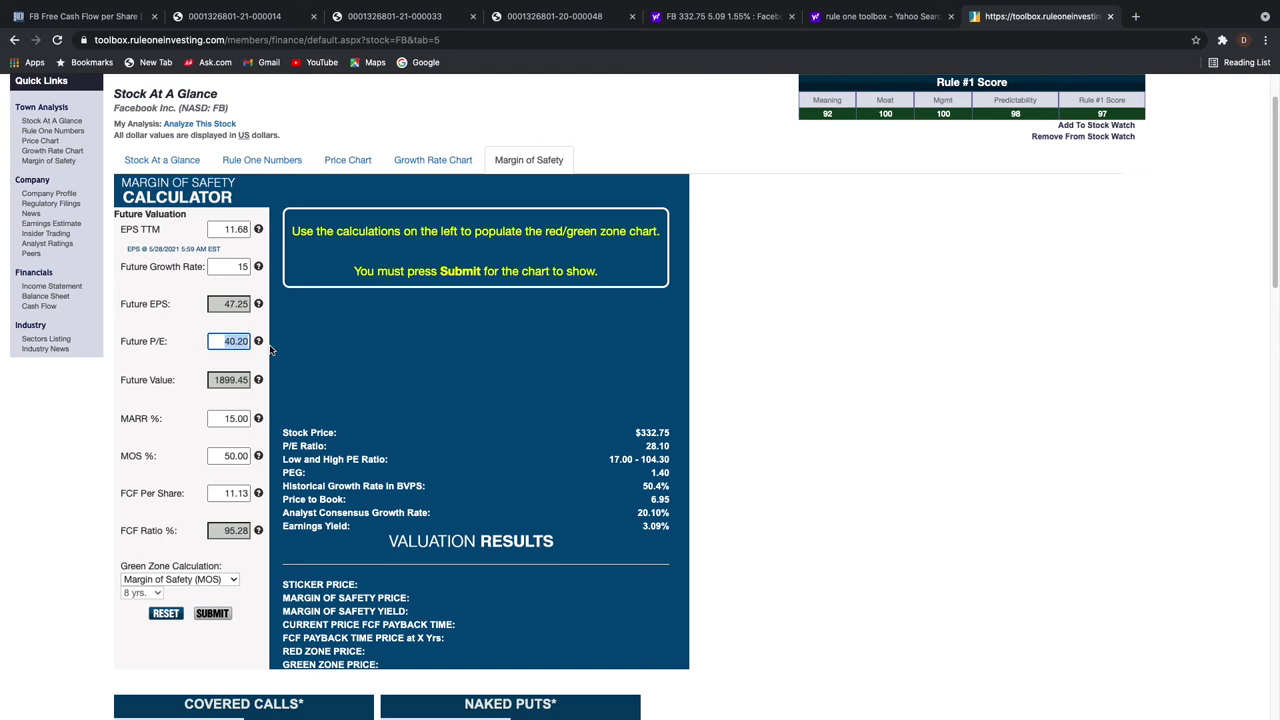
pyautogui.write('30')
pyautogui.click(204, 366)
# Enter FCF per share 8.38 and submit, giving a $132.29 eight-year payback price.
pyautogui.moveTo(222, 493); pyautogui.dragTo(272, 503)
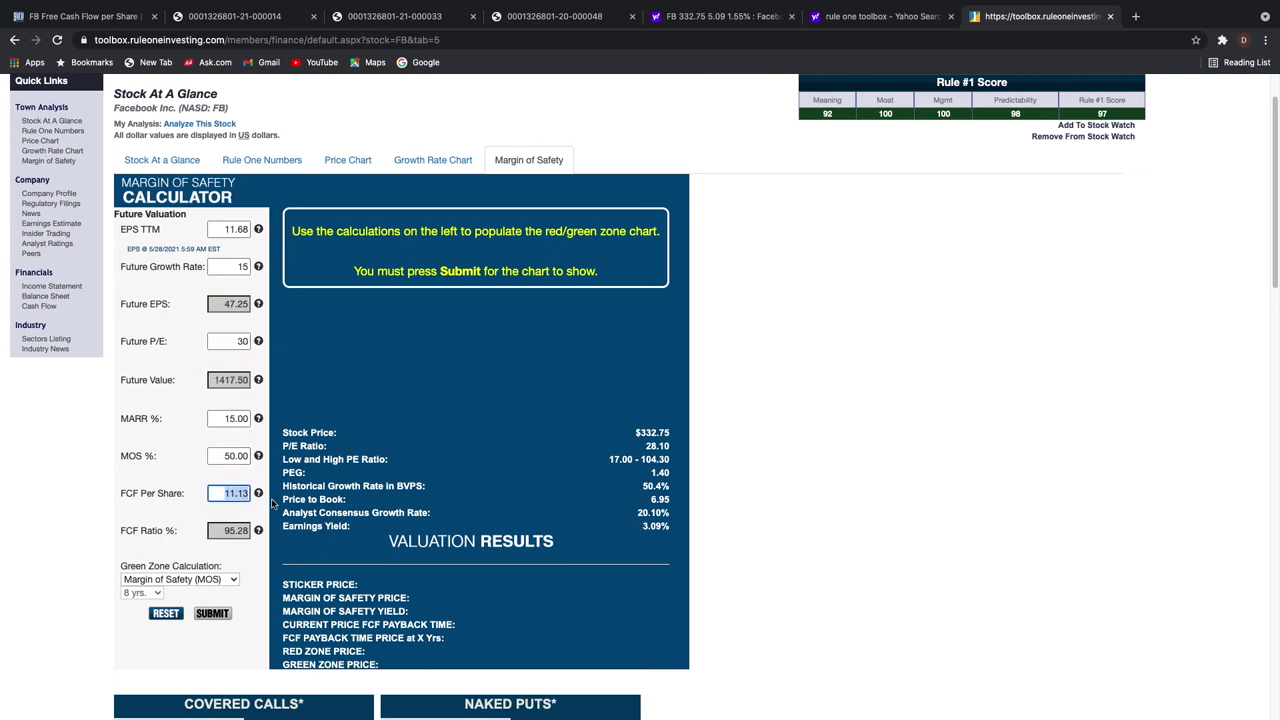
pyautogui.write('8.38')
pyautogui.click(197, 512)
pyautogui.click(219, 616)
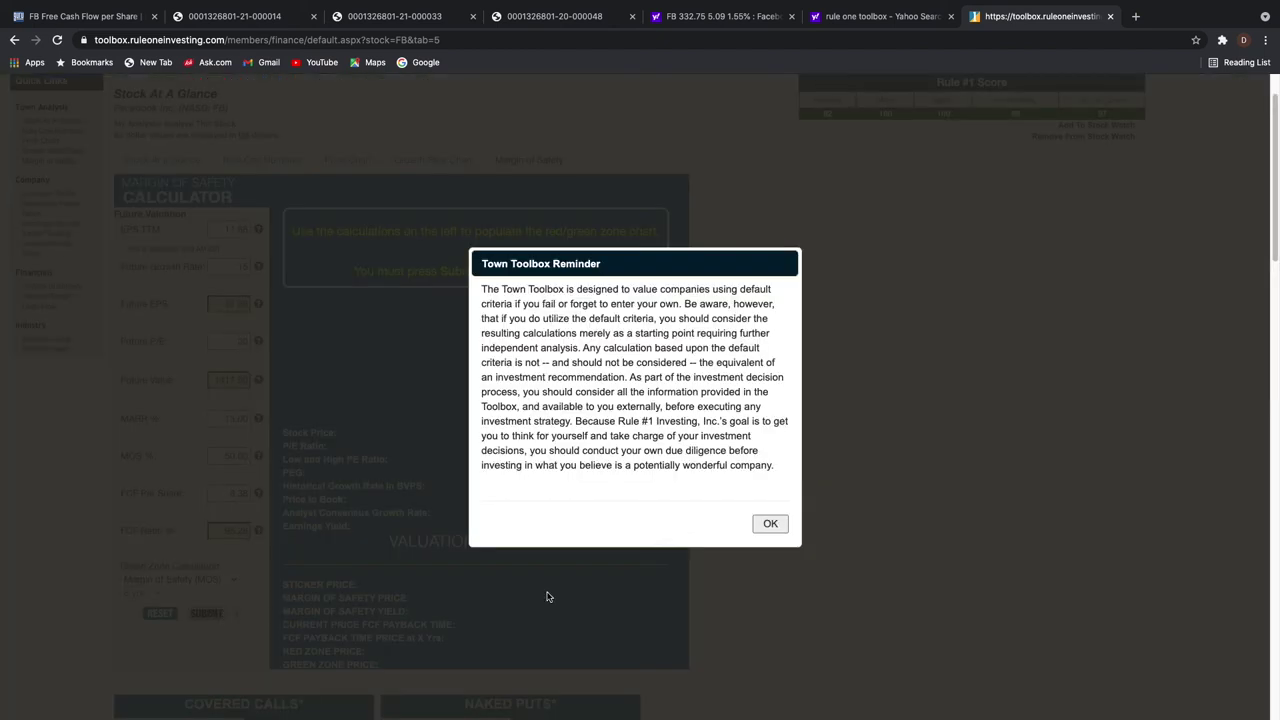
pyautogui.click(769, 524)
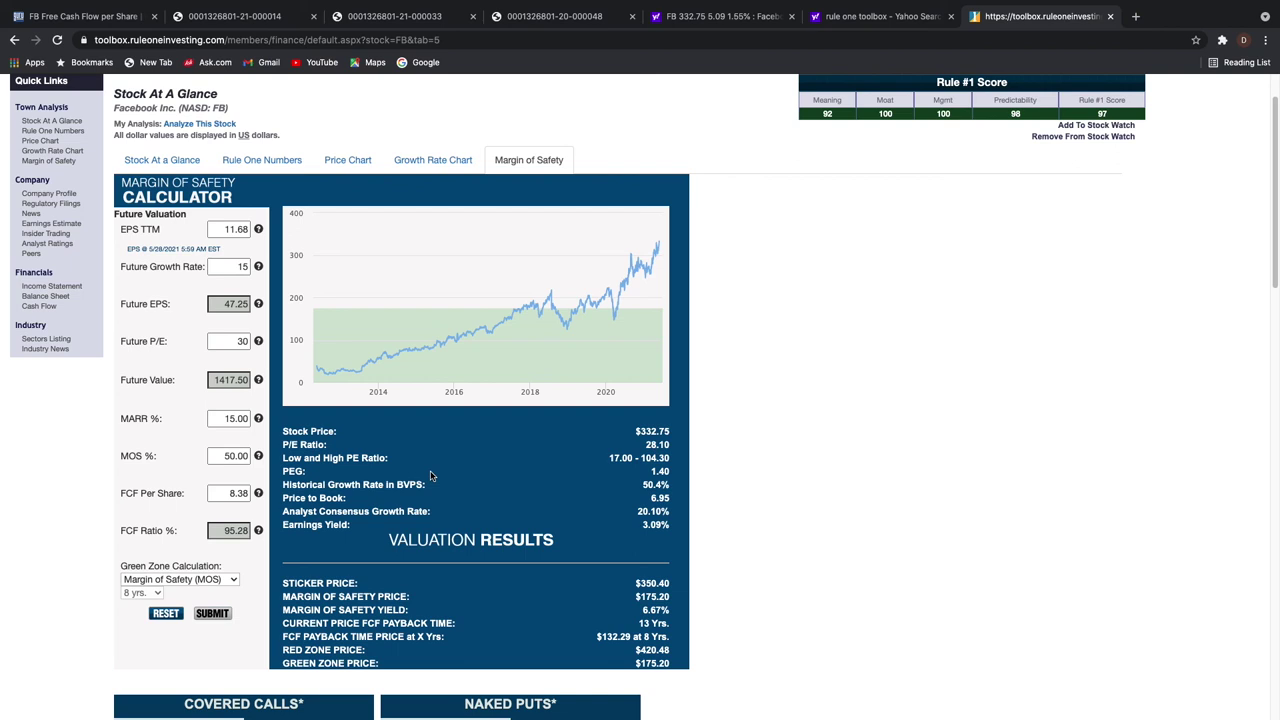
pyautogui.scroll(-1, 470, 590)
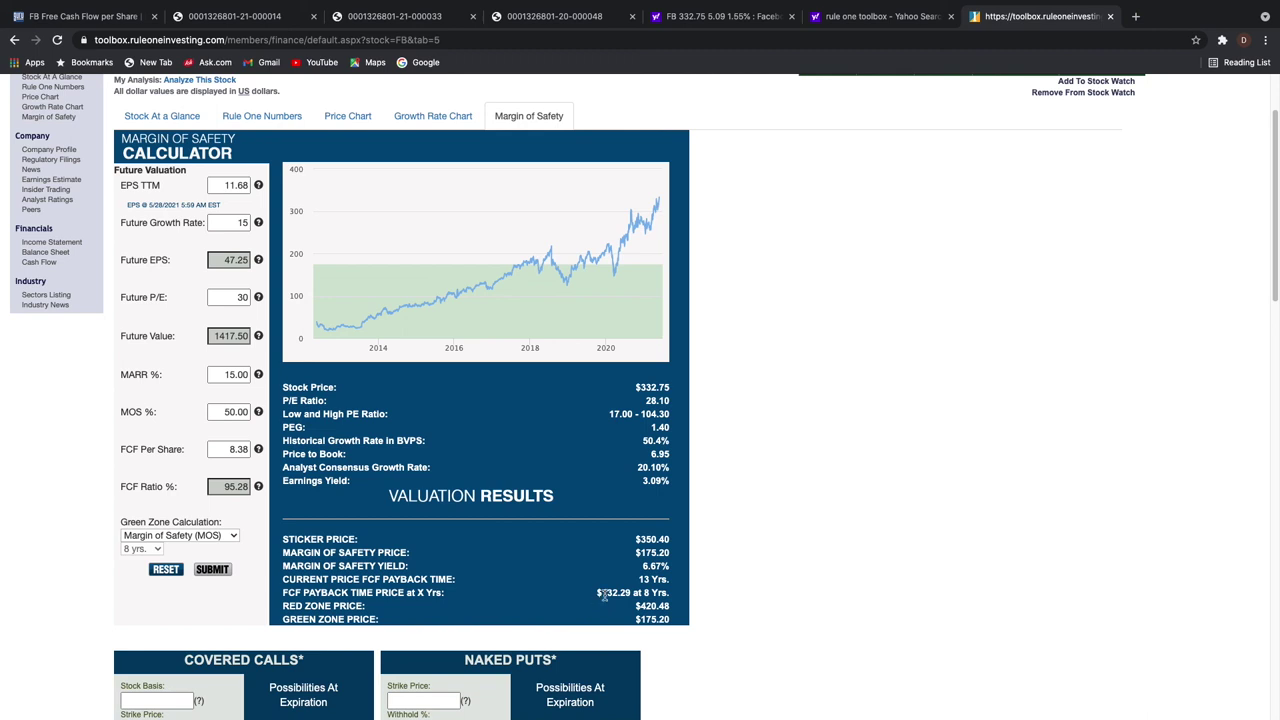
pyautogui.hotkey('ctrl', 'Up')
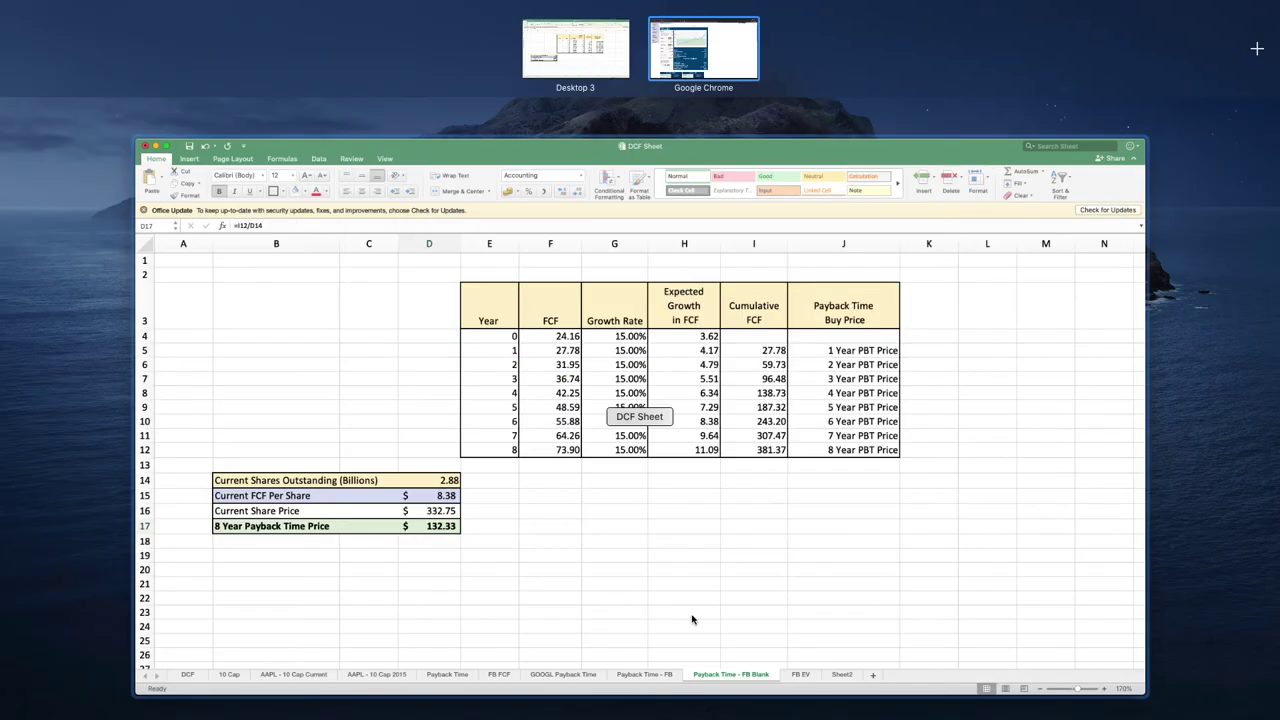
pyautogui.click(376, 510)
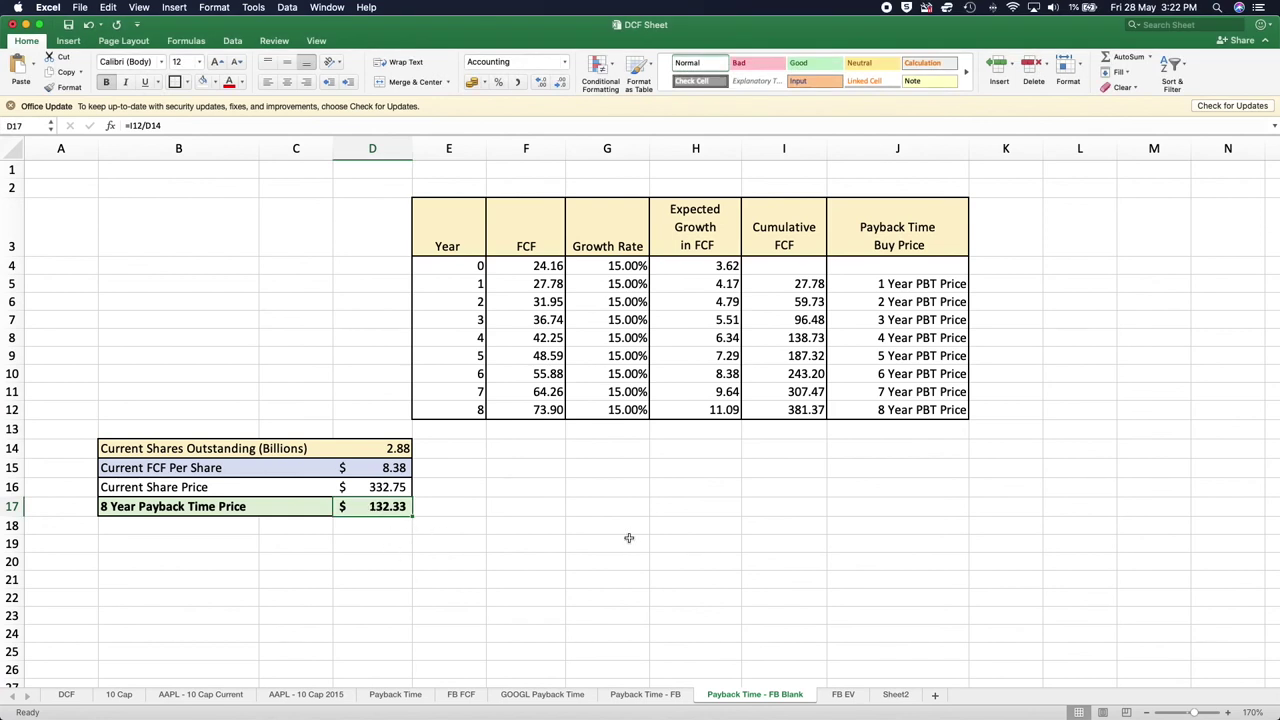
pyautogui.hotkey('ctrl', 'Up')
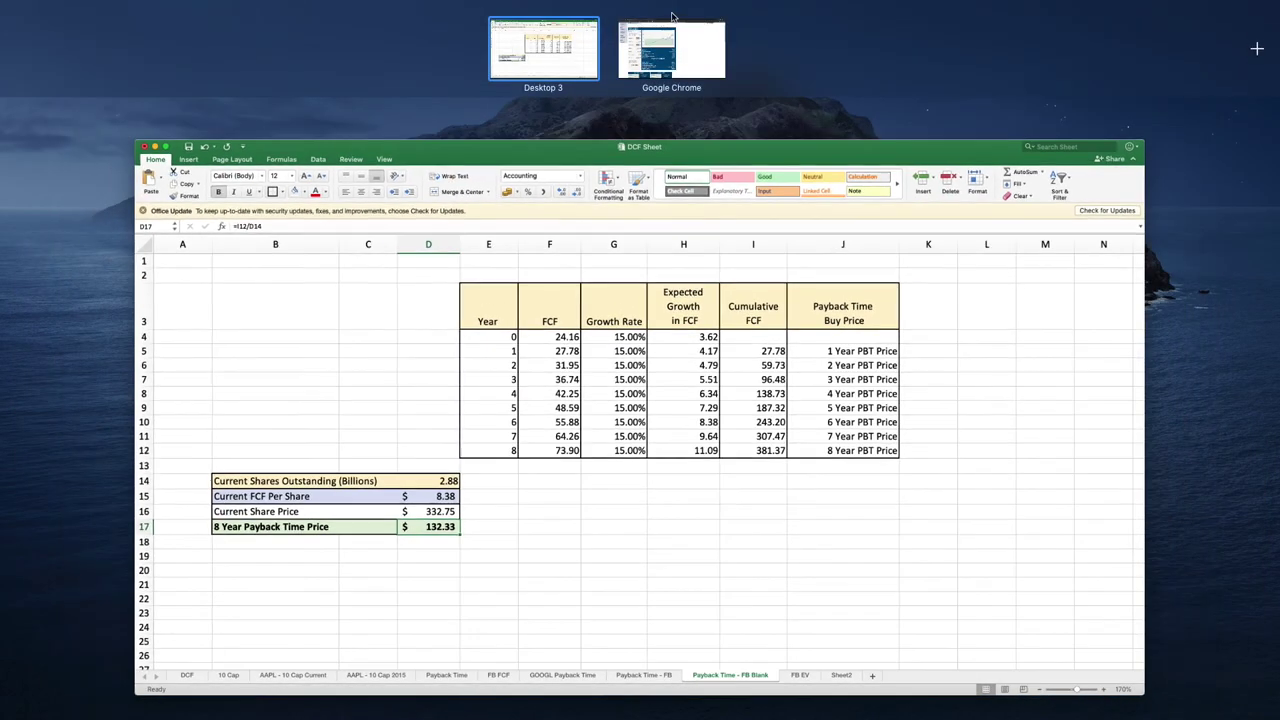
pyautogui.click(669, 46)
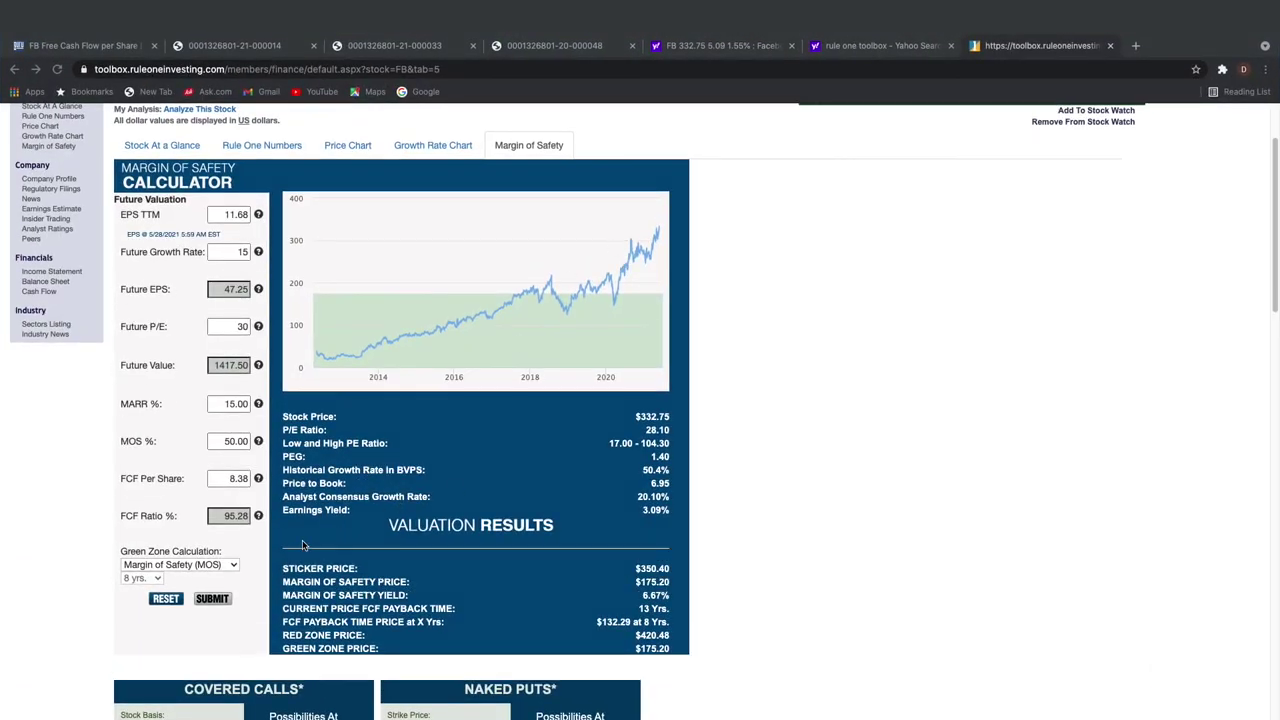
pyautogui.scroll(-1, 260, 550)
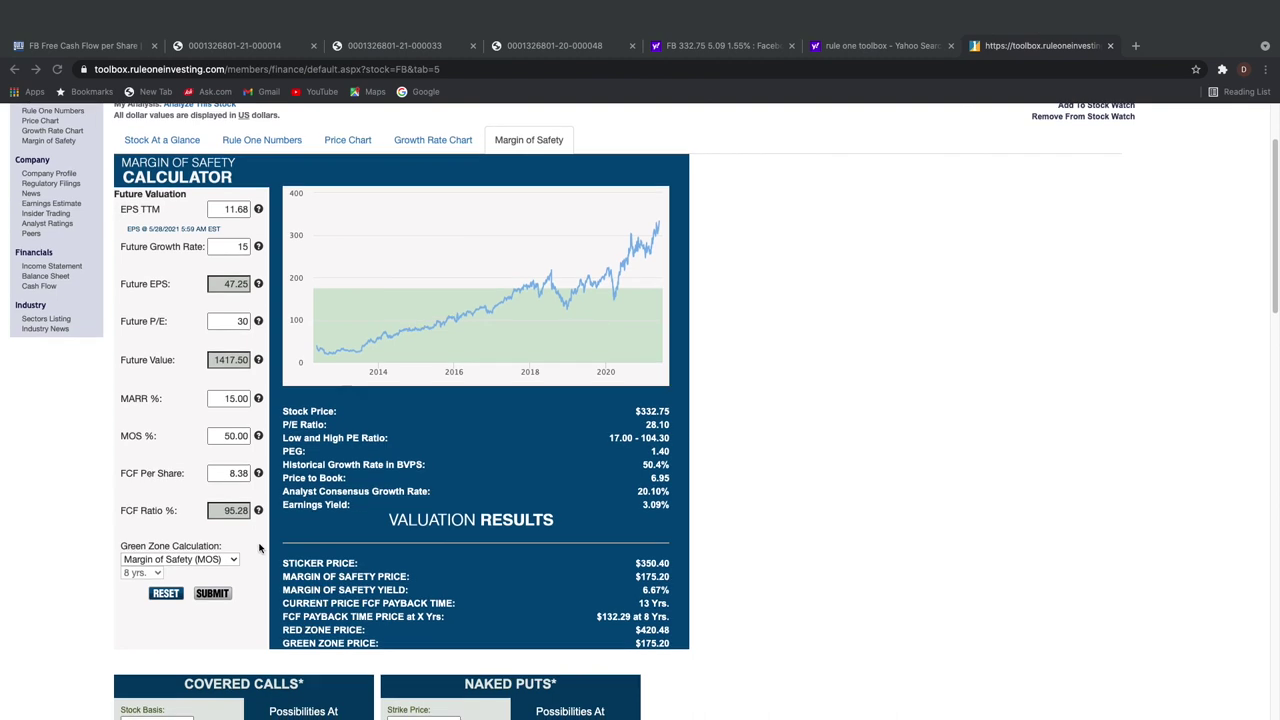